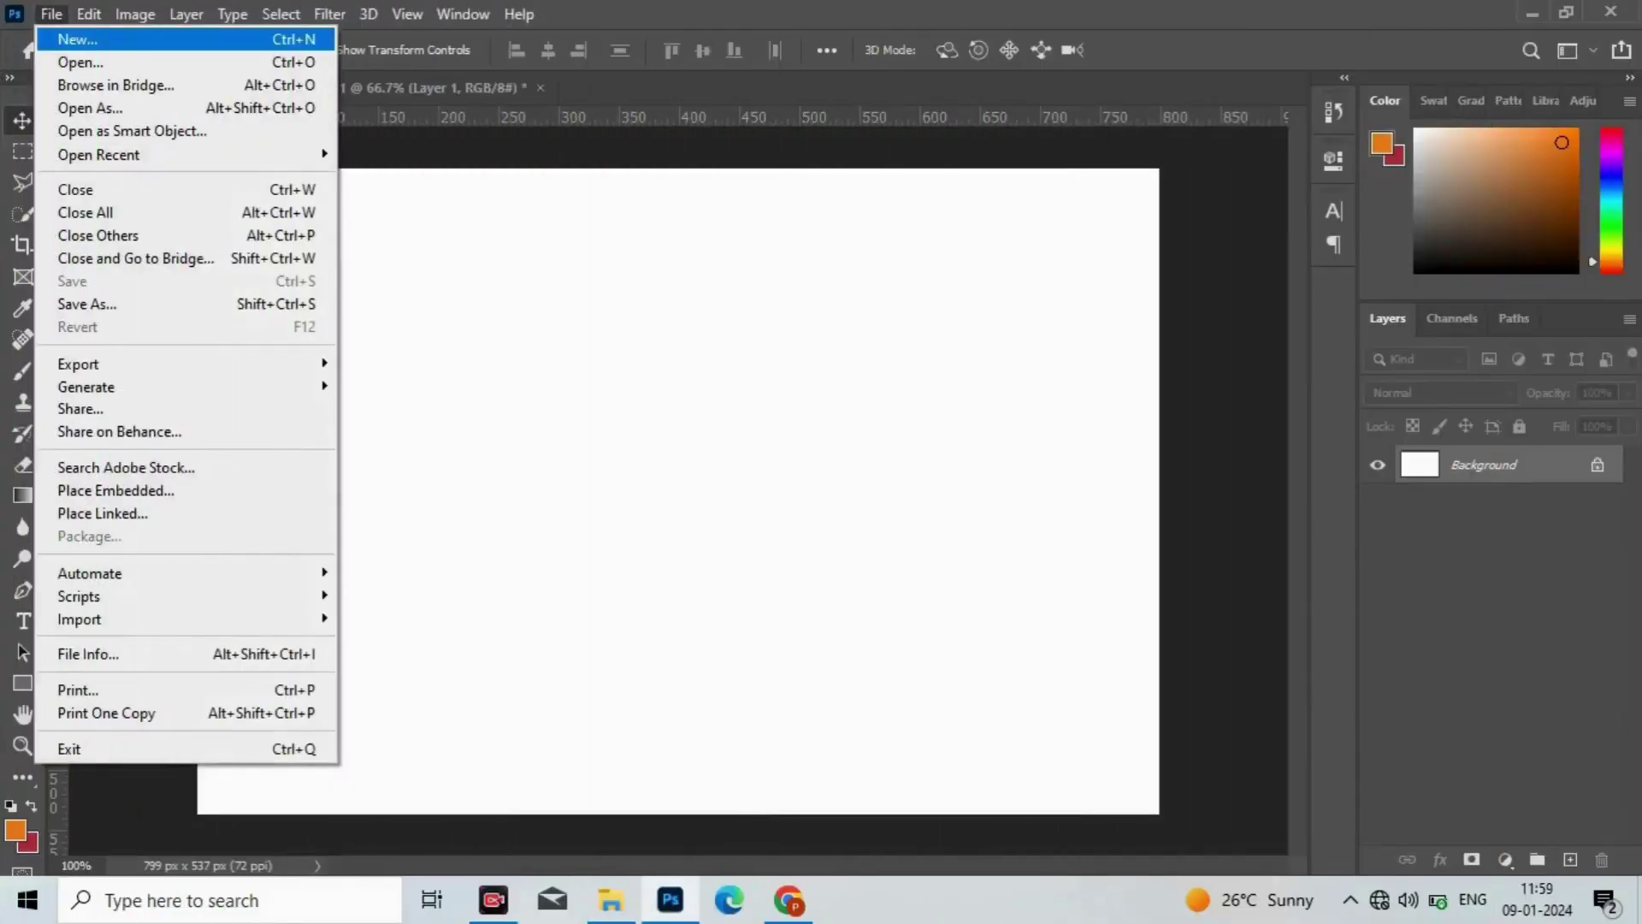
- Create a new 210 x 297 mm A4 document at 300 ppi
{"action": "key", "text": "Return"}
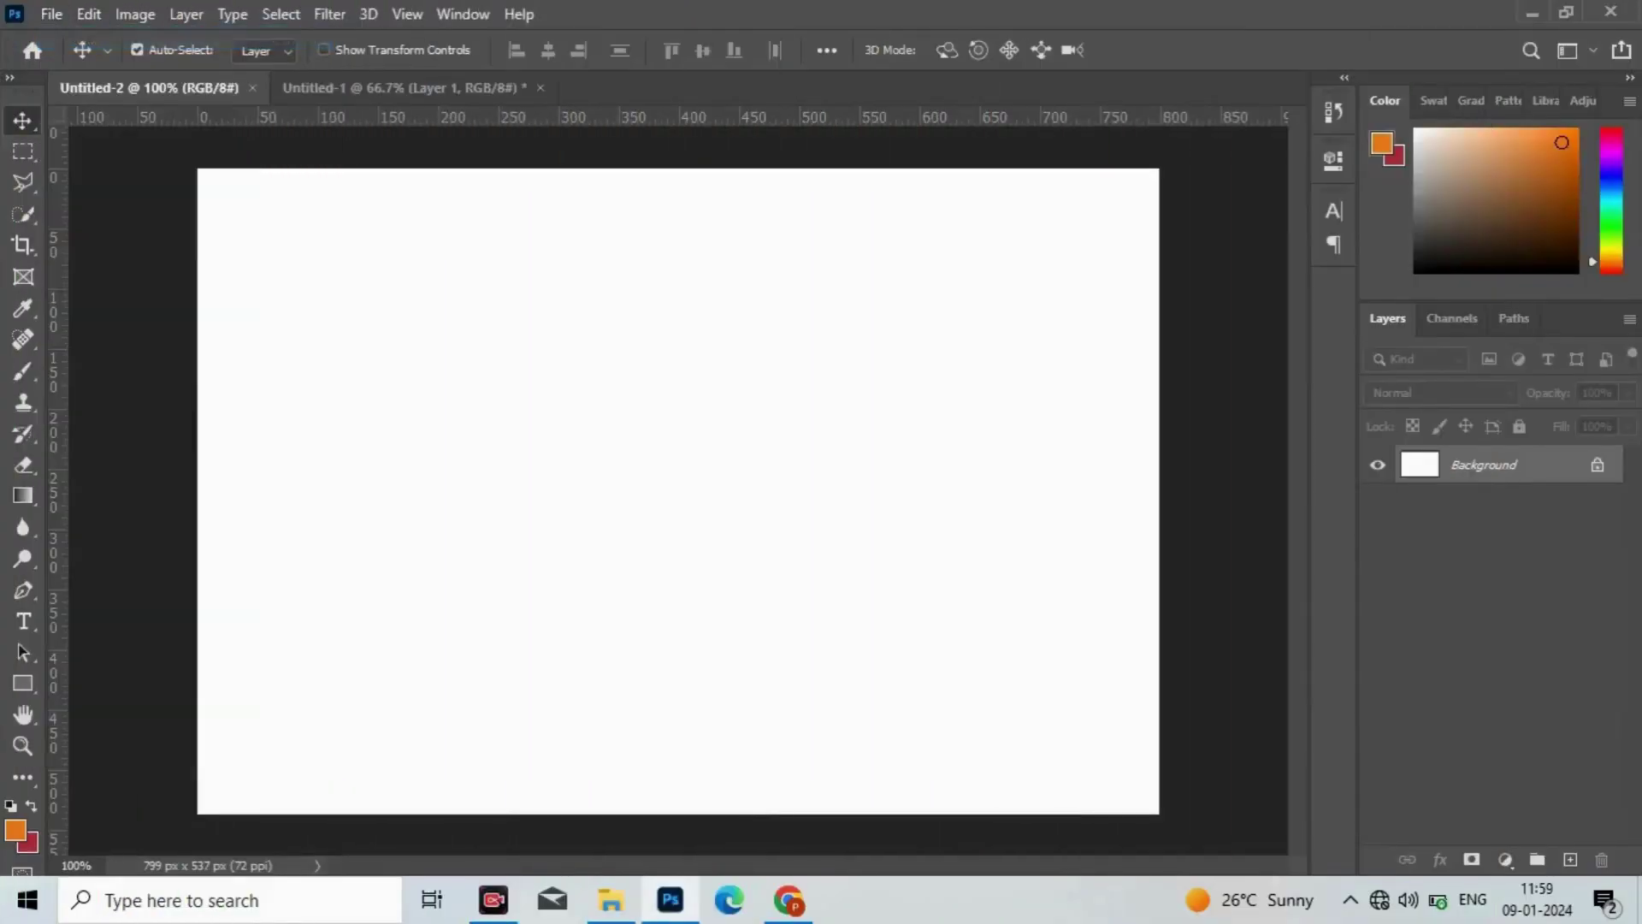
{"action": "left_click", "coordinate": [511, 299]}
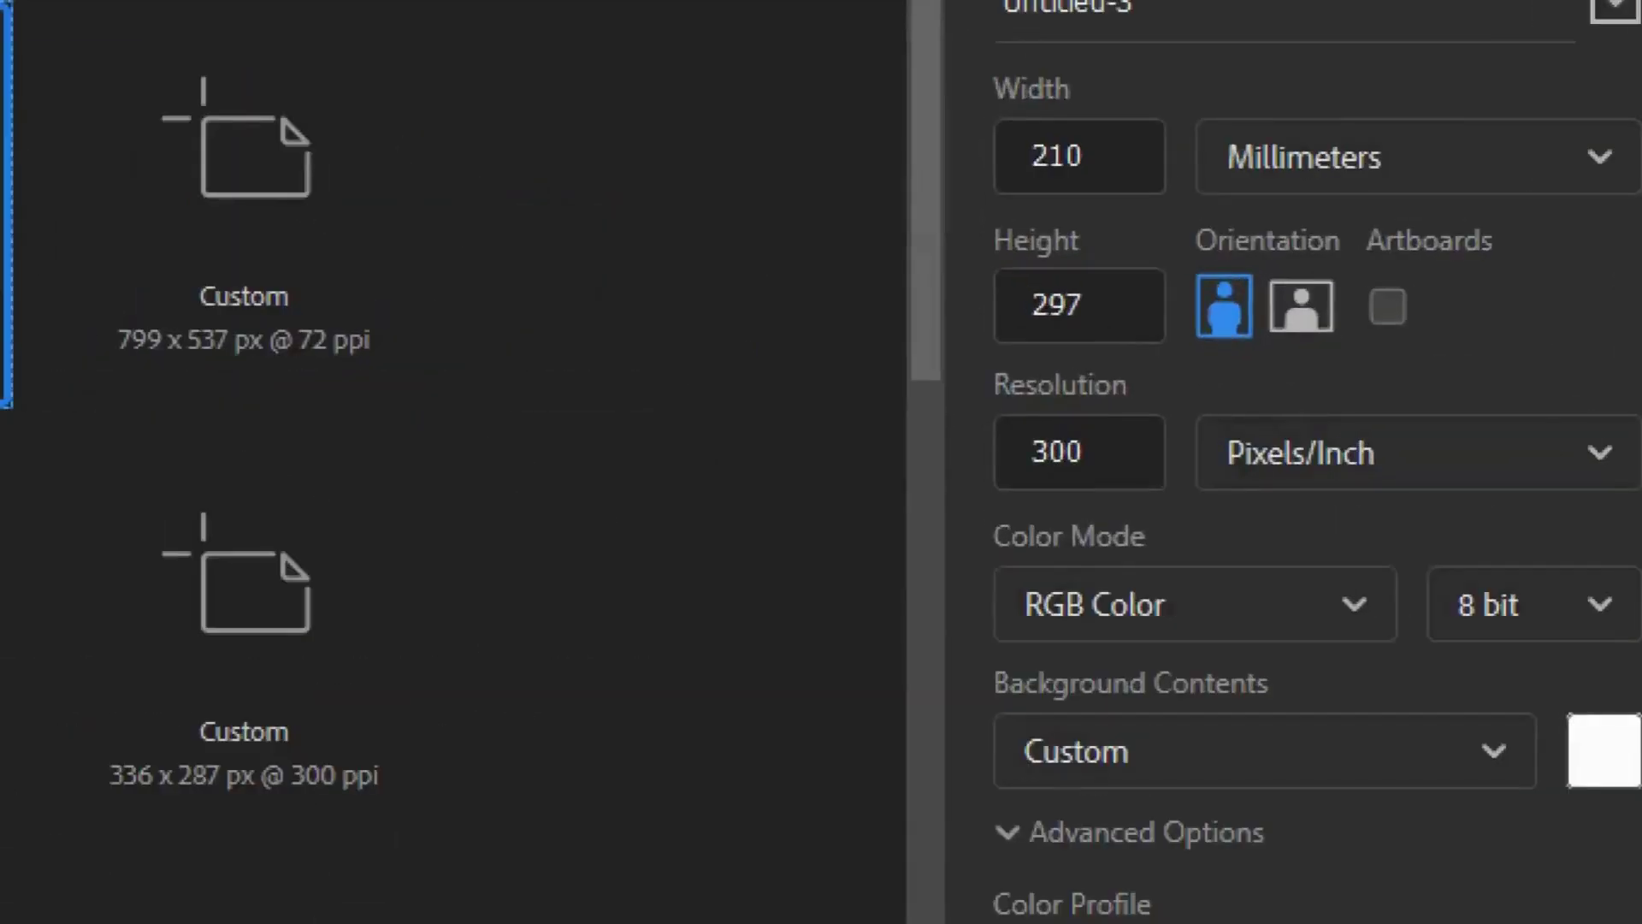
{"action": "key", "text": "Return"}
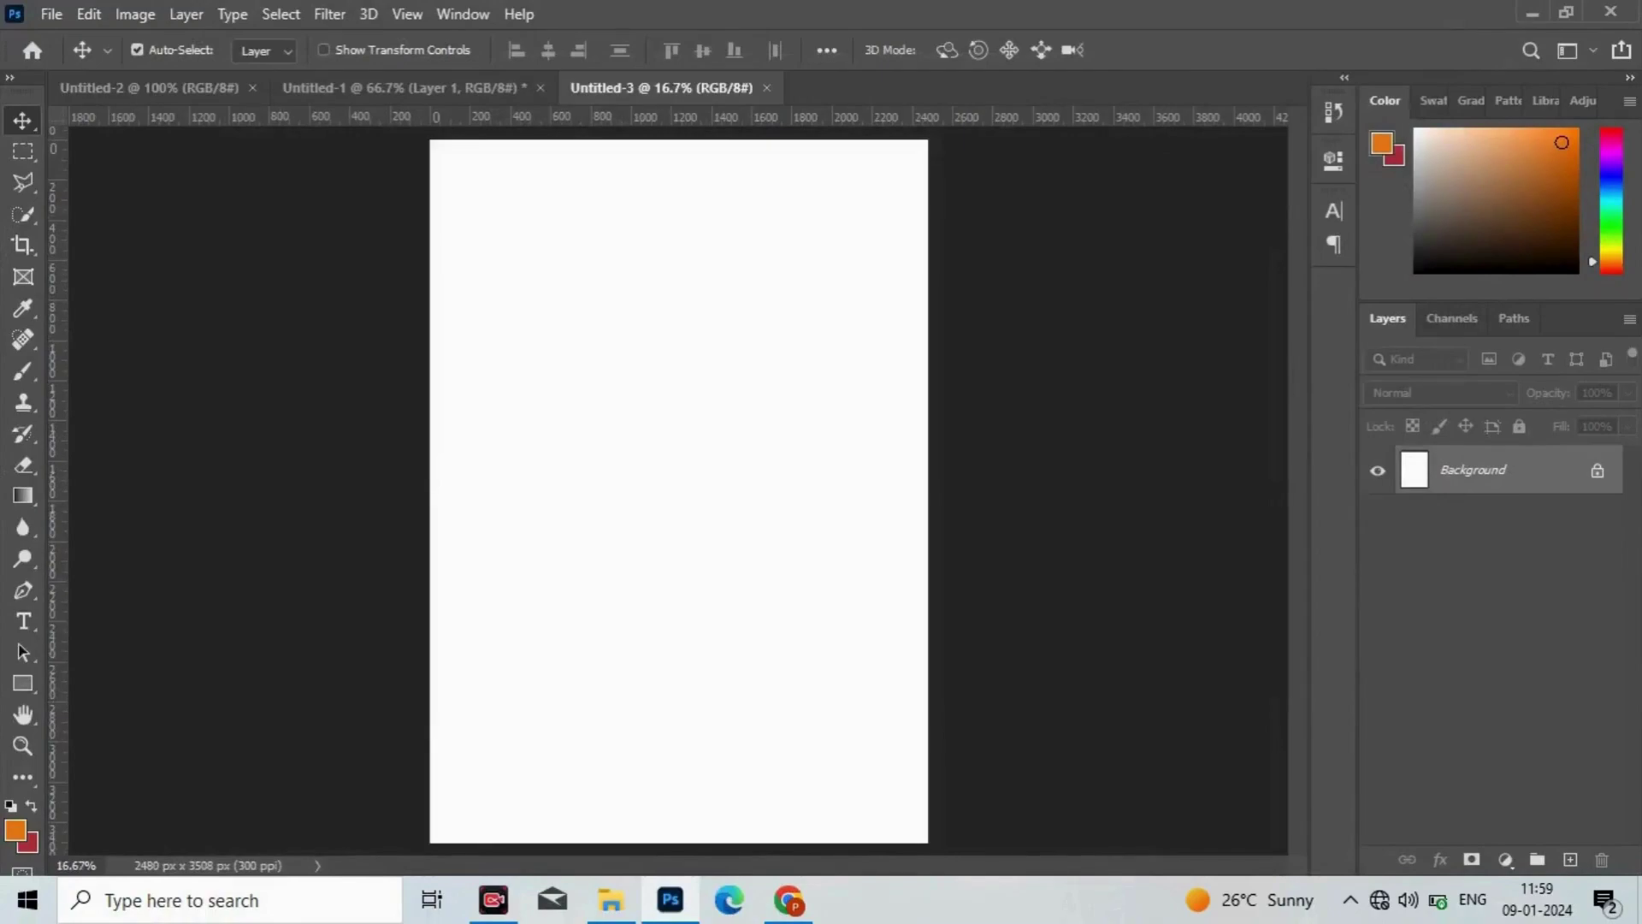
- Add a light grey #ebebeb Solid Color fill layer as the background
{"action": "left_click", "coordinate": [1505, 859]}
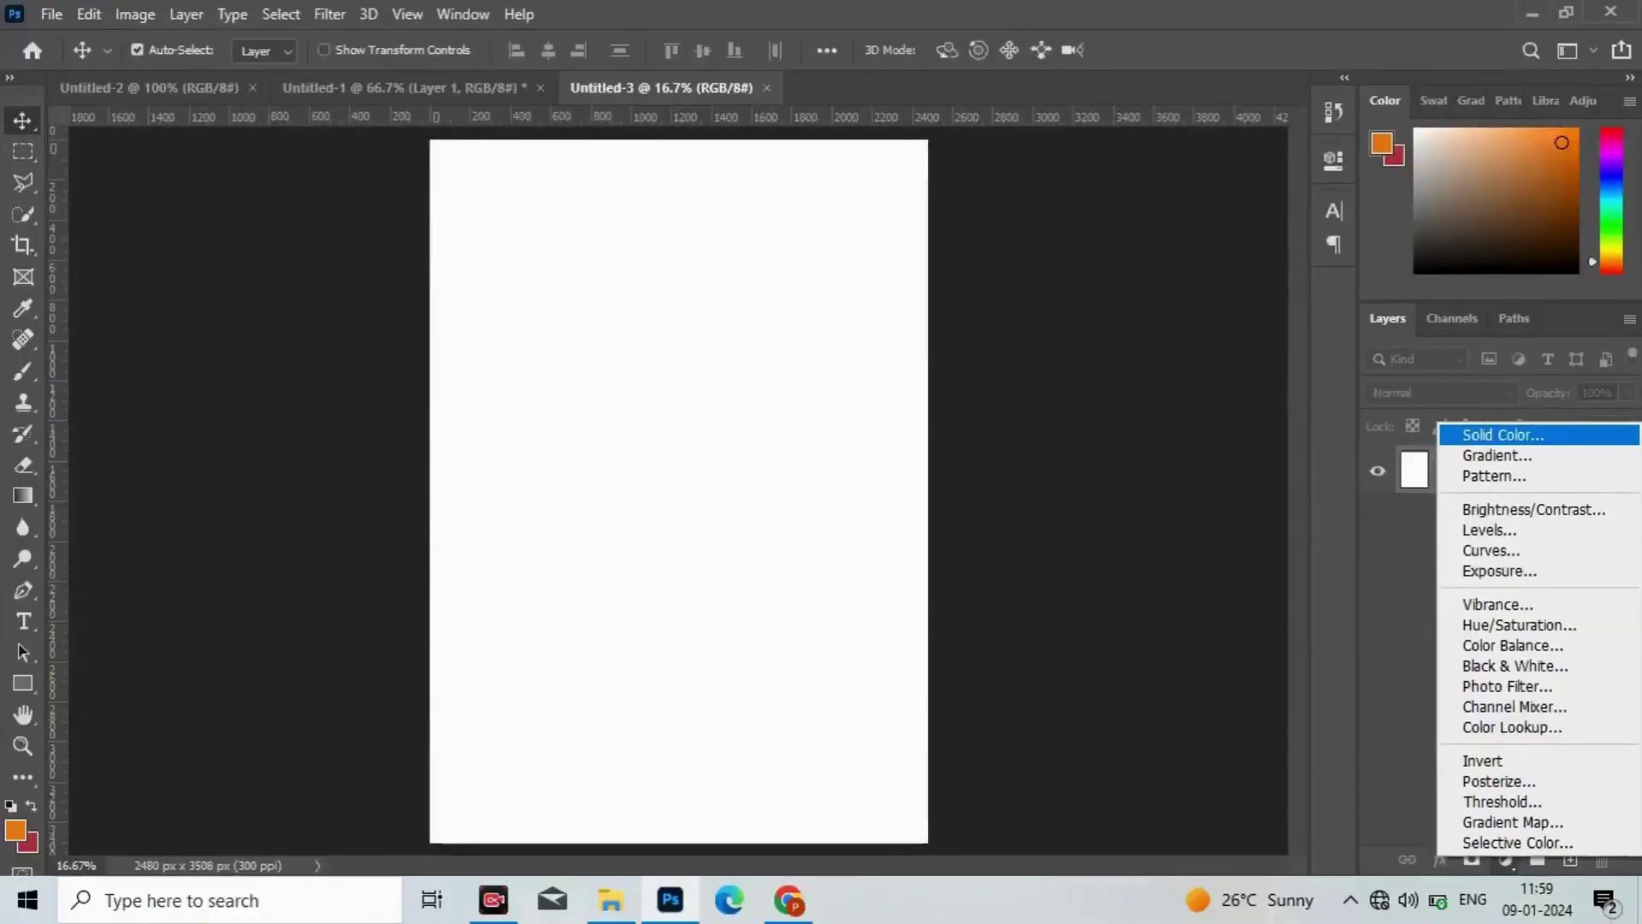
{"action": "left_click", "coordinate": [1503, 434]}
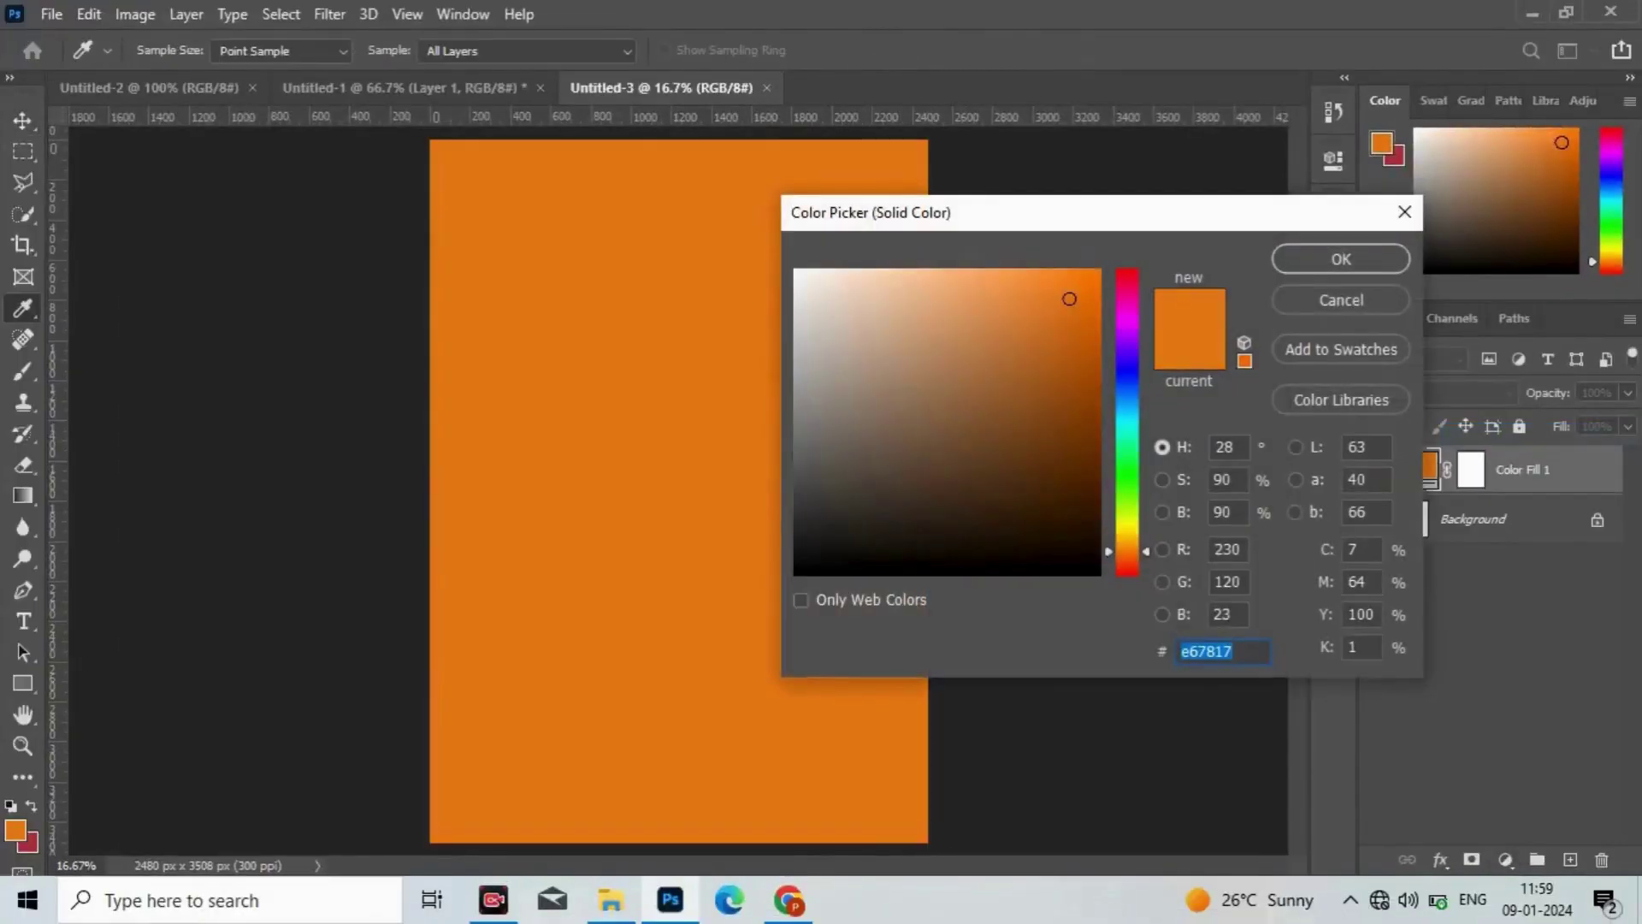
{"action": "type", "text": "ebebeb"}
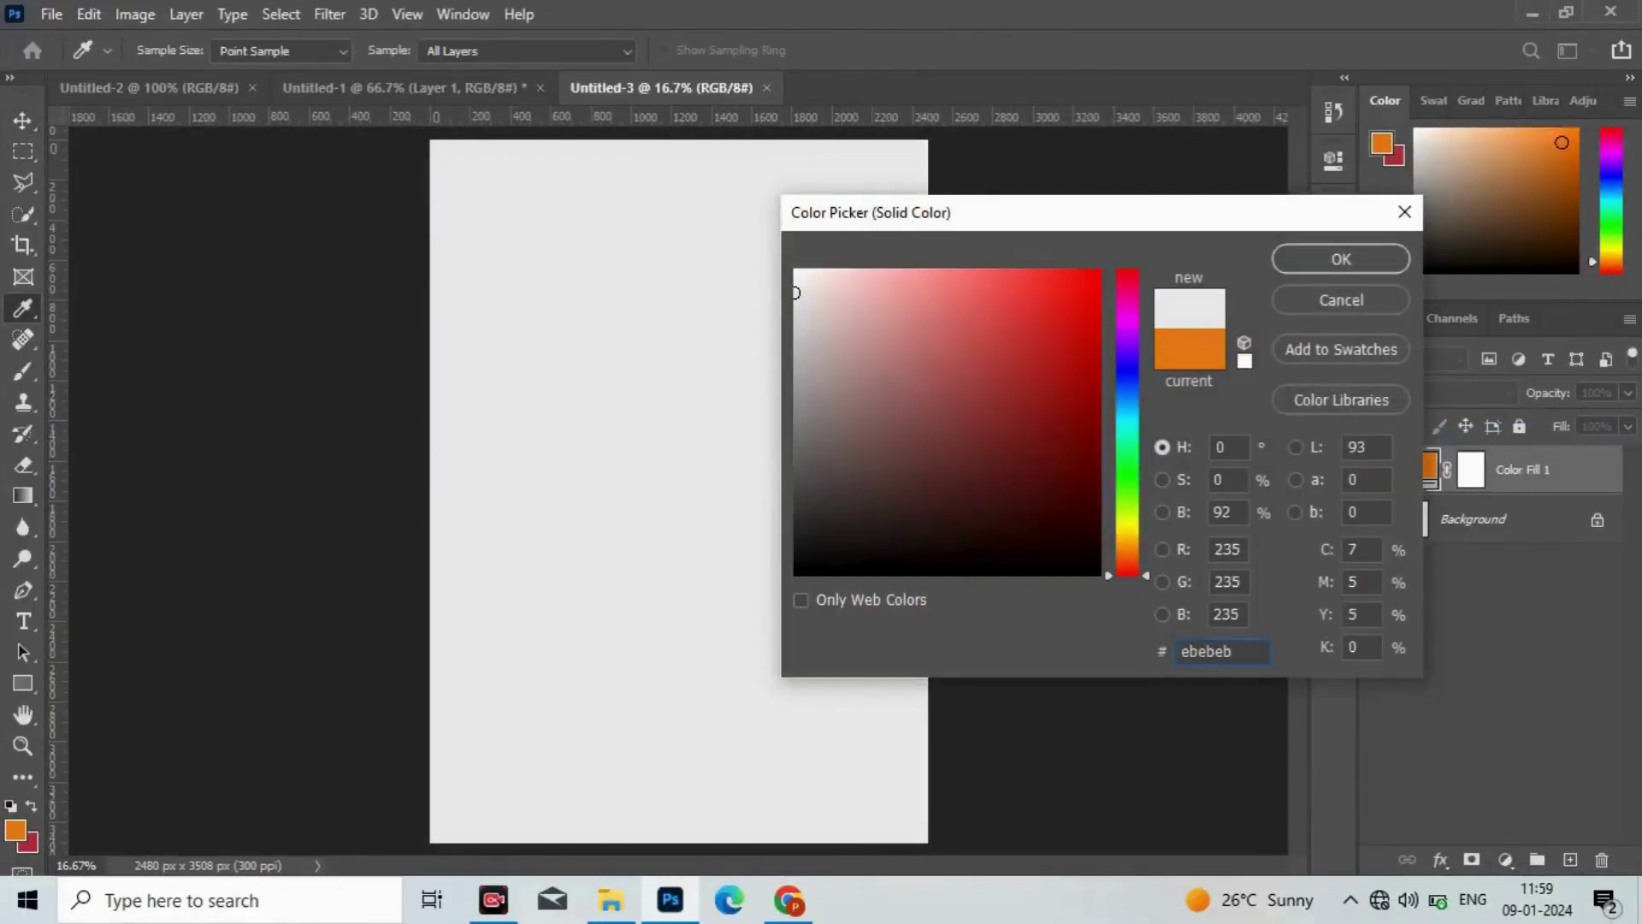
{"action": "key", "text": "Return"}
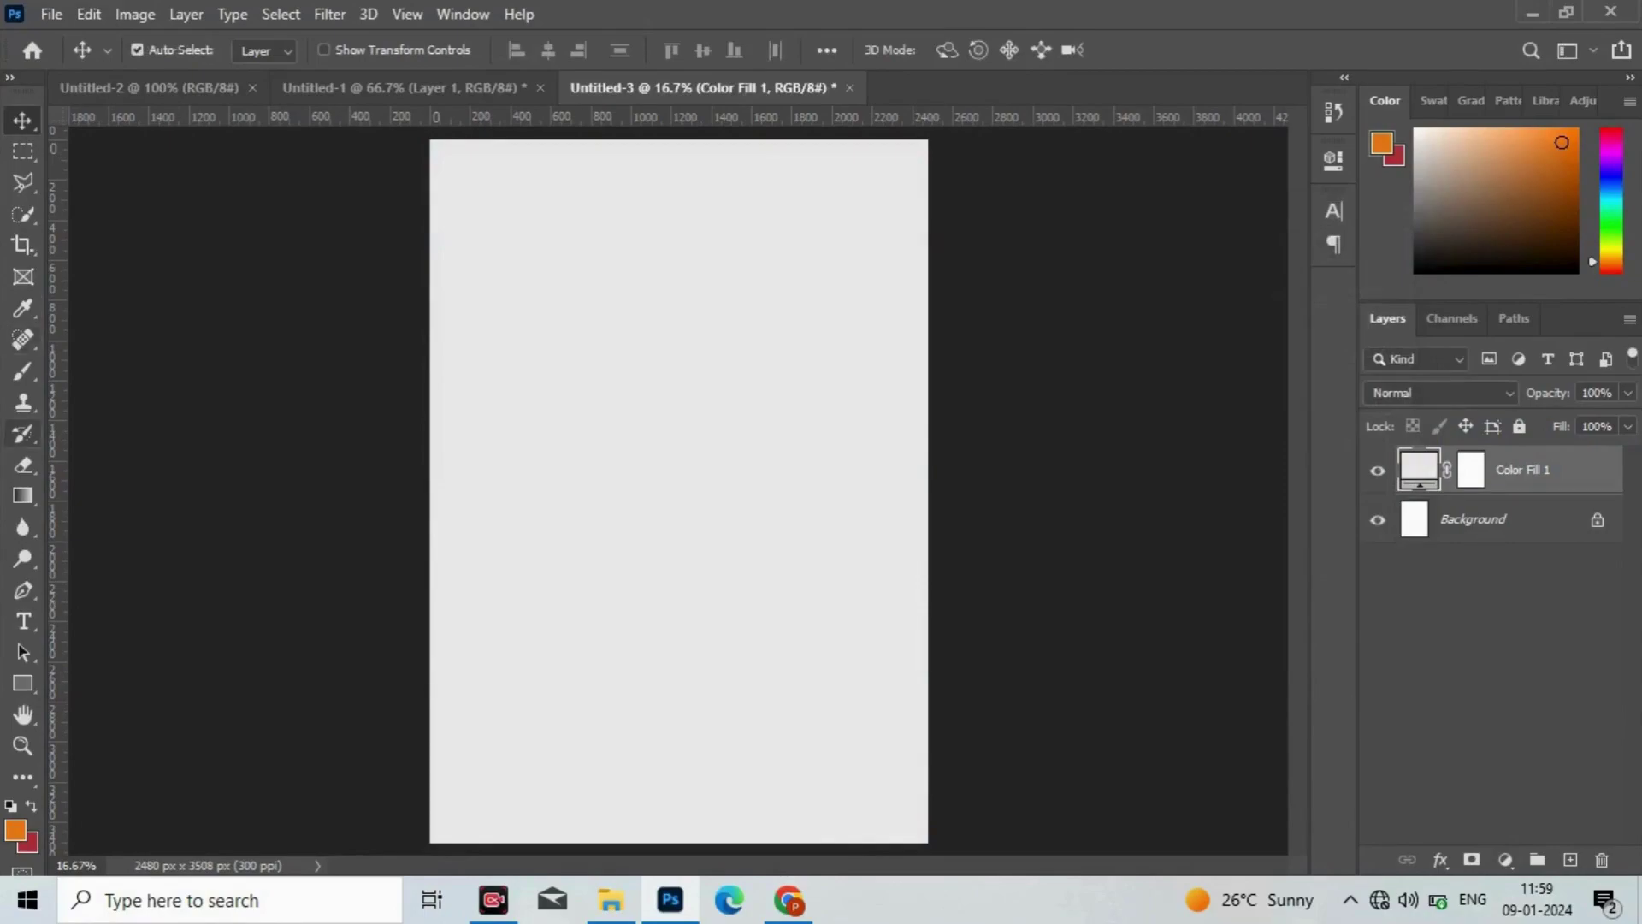
{"action": "left_click", "coordinate": [23, 621]}
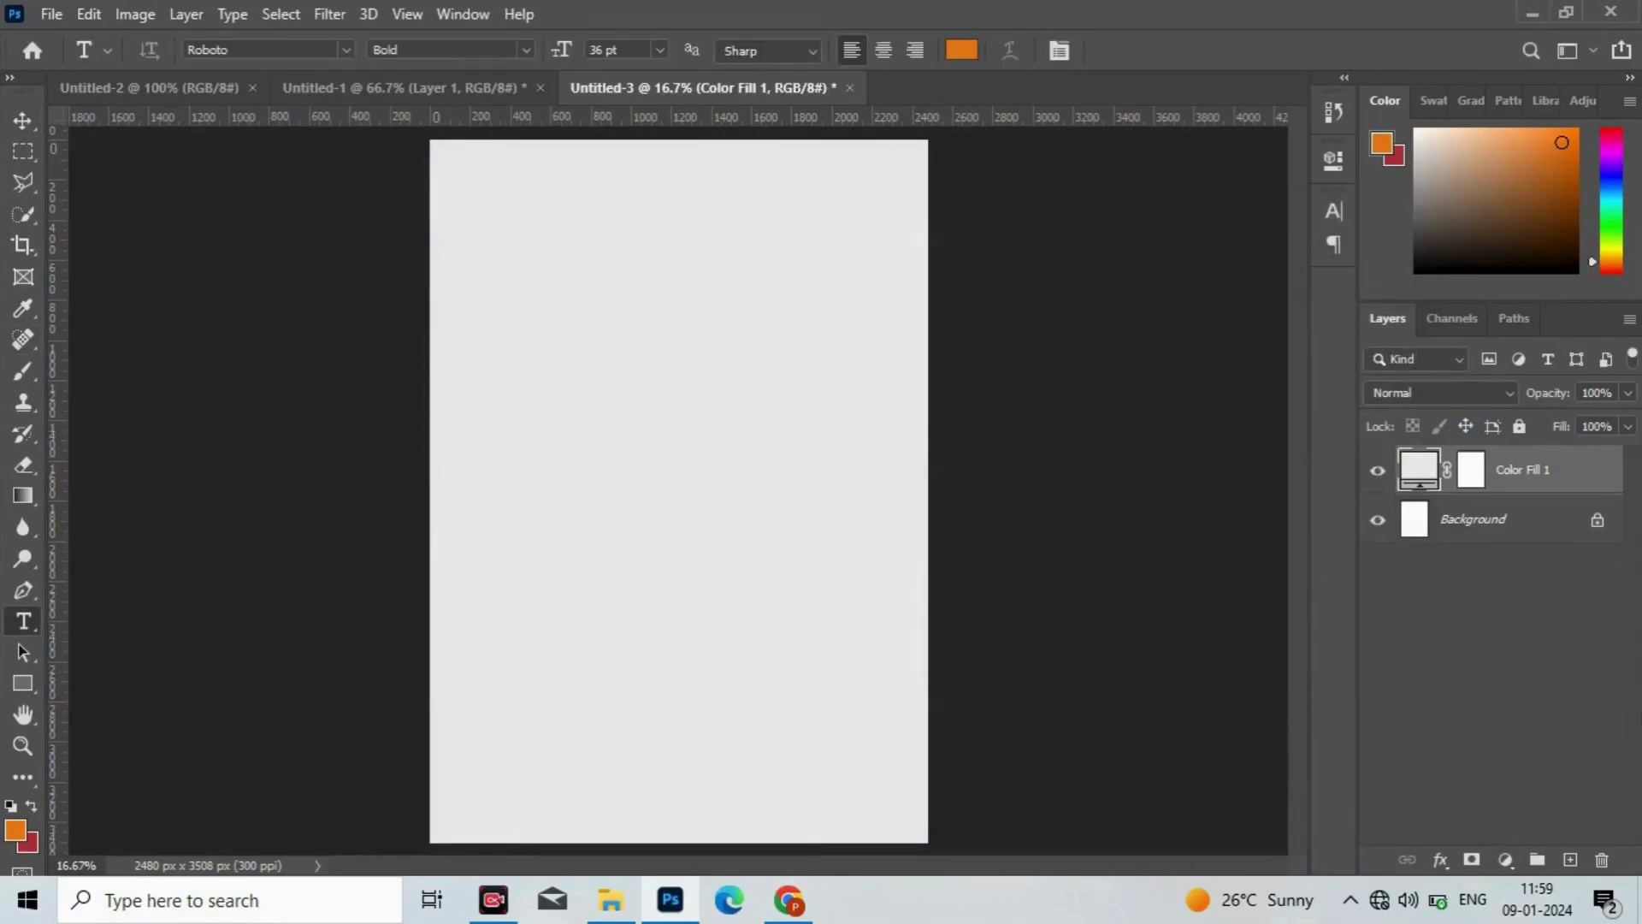
- Type DOG in light grey #e6e6e6 Agency FB Bold and commit it
{"action": "left_click", "coordinate": [961, 50]}
{"action": "type", "text": "e6e6e6"}
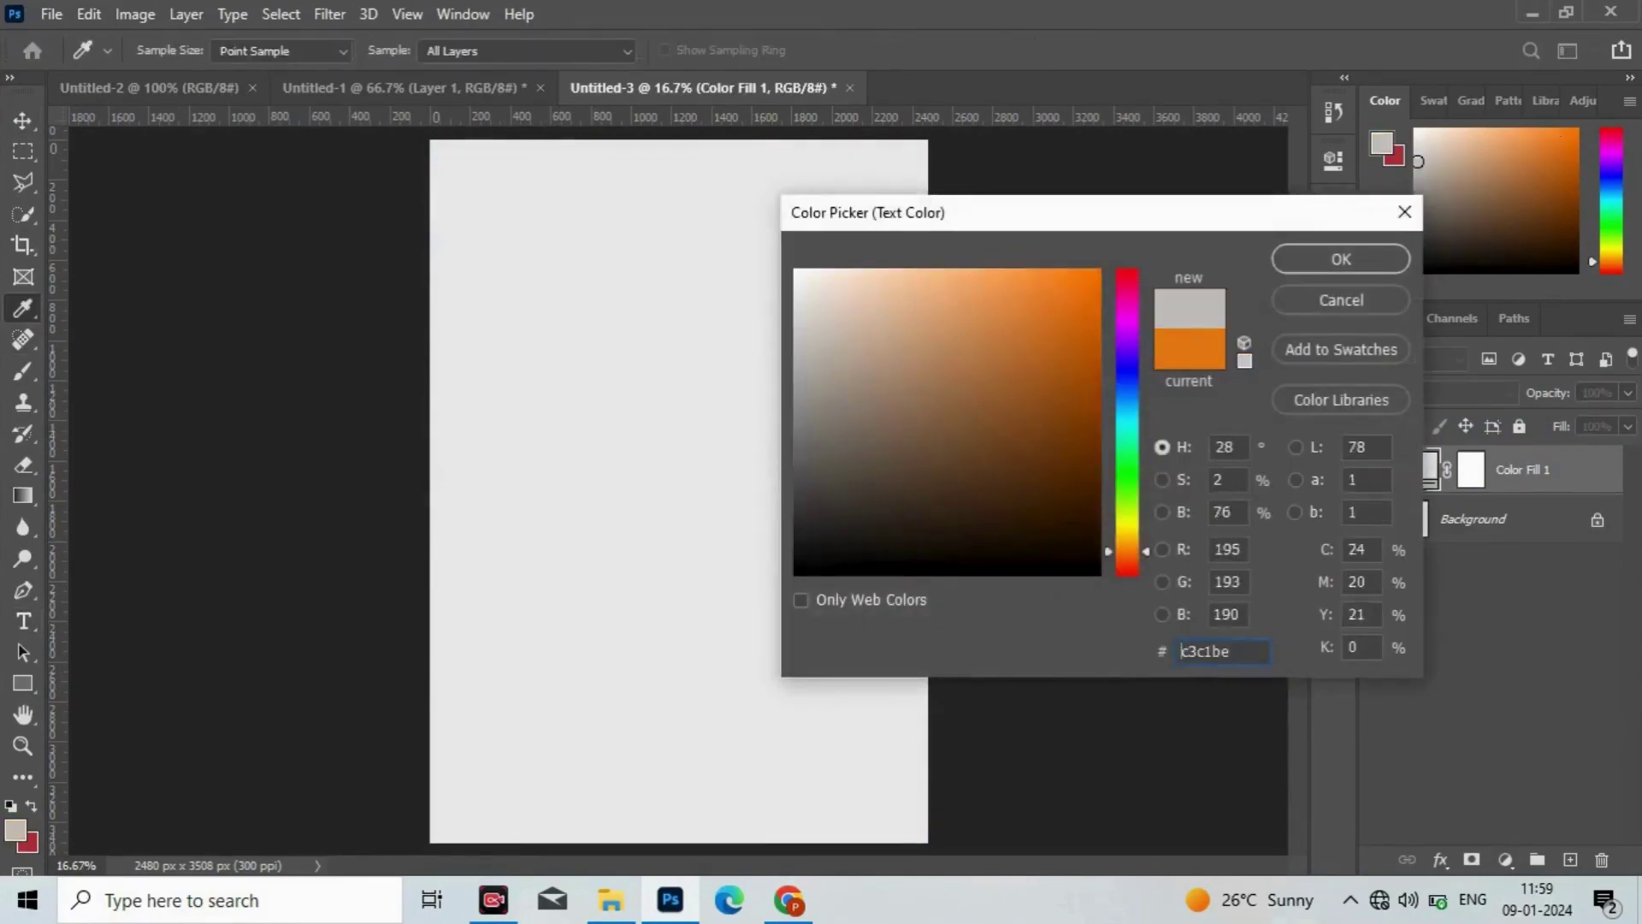
{"action": "key", "text": "Return"}
{"action": "key", "text": "Down"}
{"action": "key", "text": "Escape"}
{"action": "type", "text": "ag"}
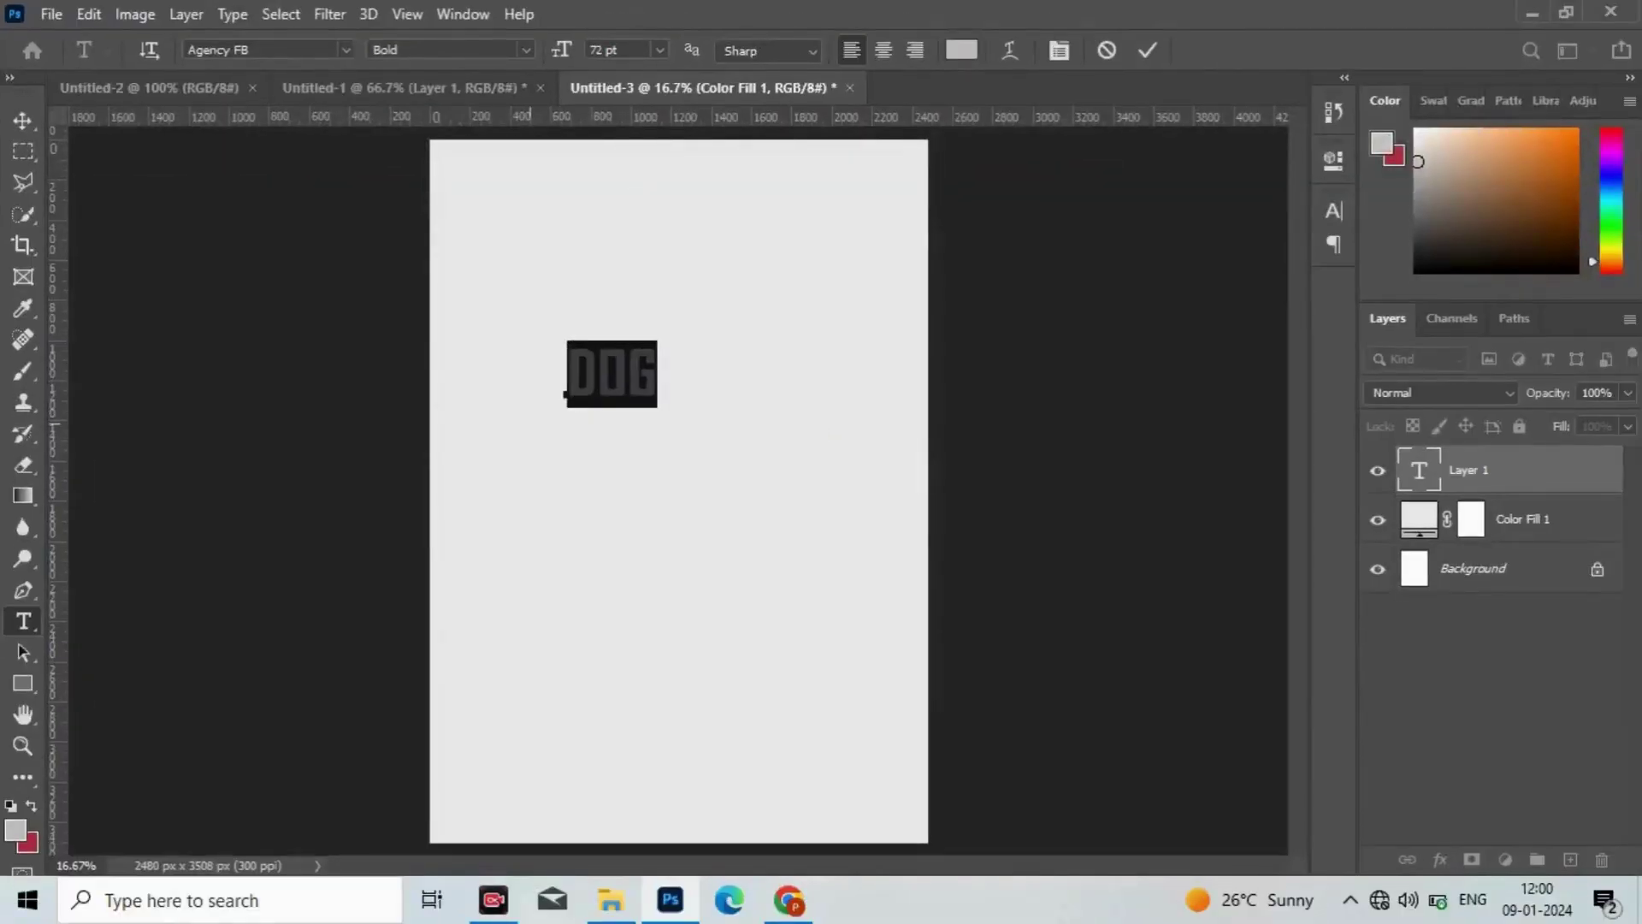
{"action": "key", "text": "ctrl+Return"}
- Scale the DOG text to about 473% and move it to the page centre
{"action": "key", "text": "v"}
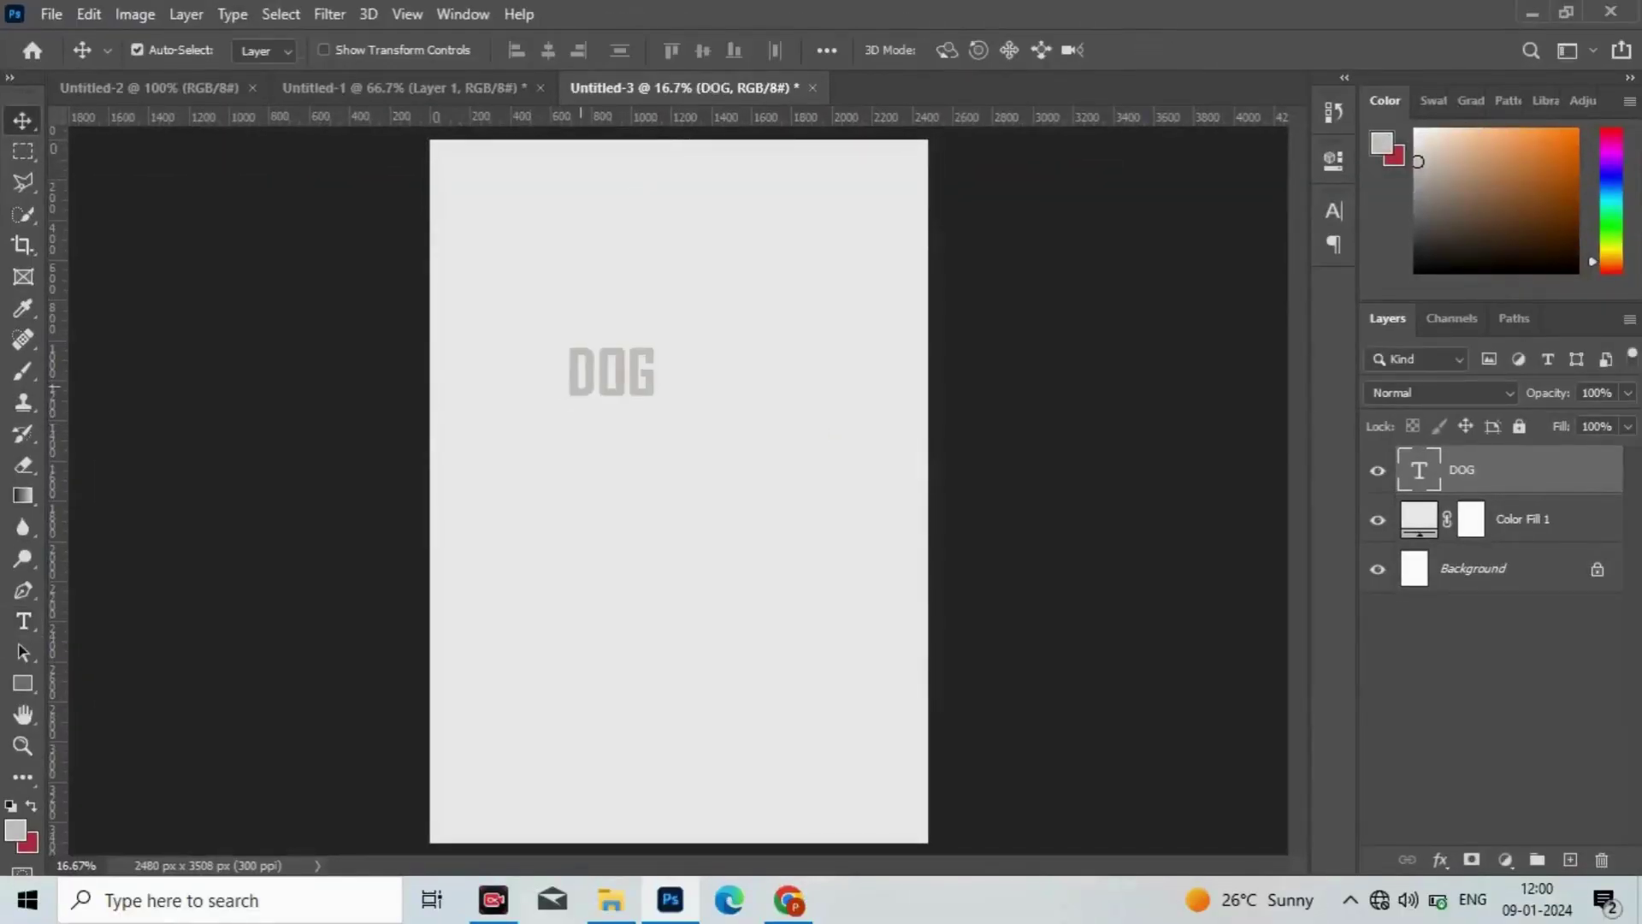
{"action": "key", "text": "ctrl+t"}
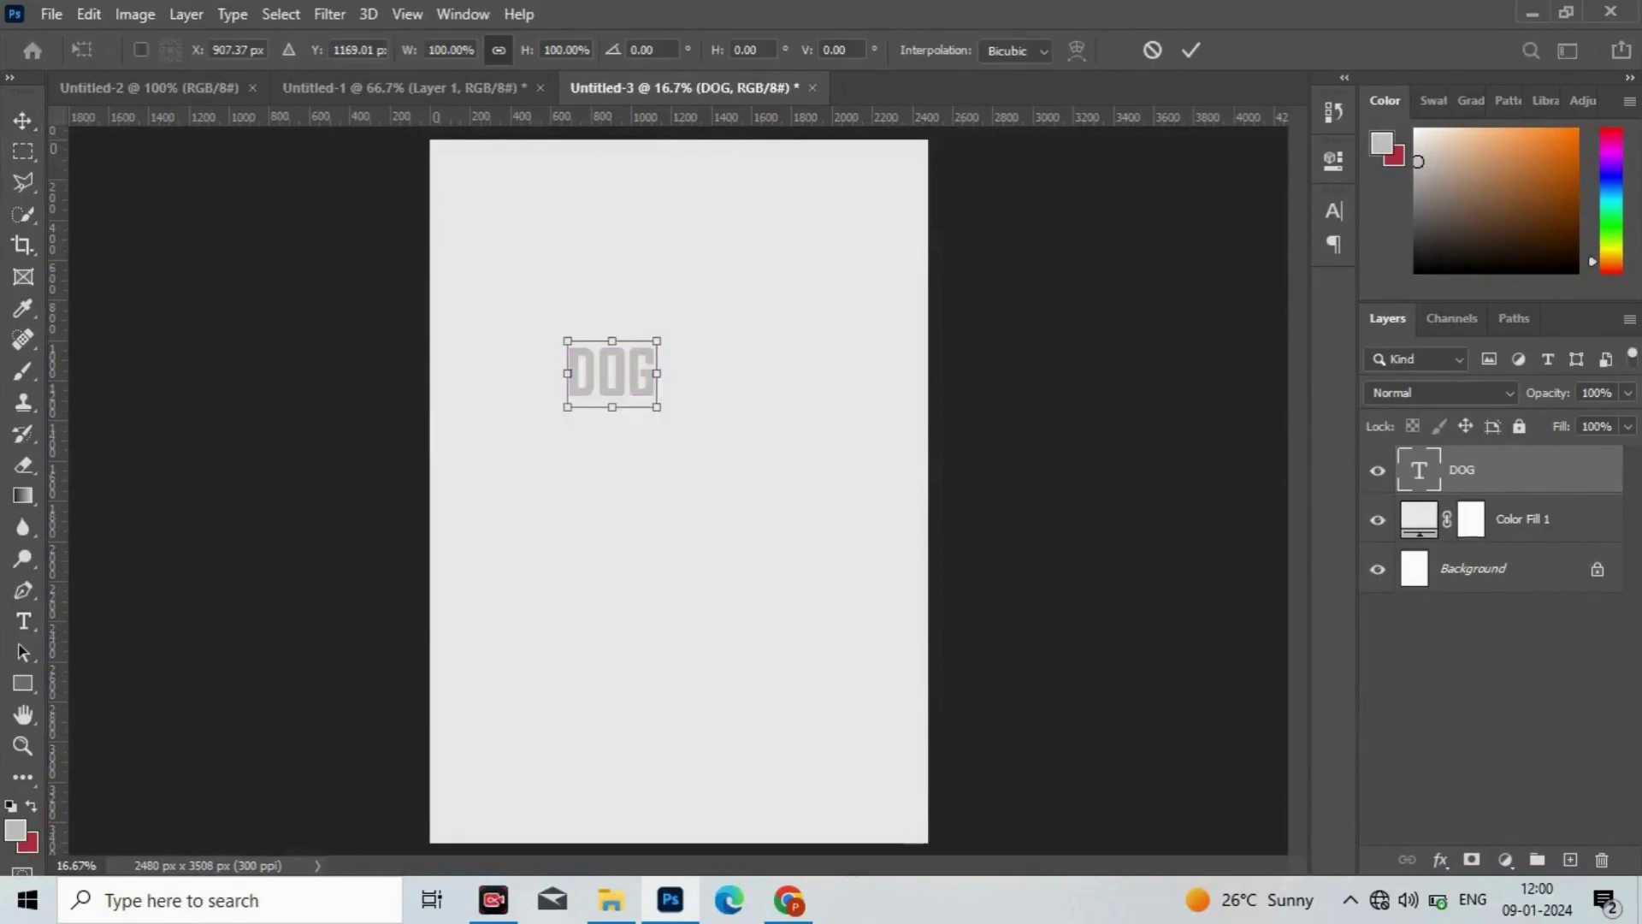
{"action": "left_click_drag", "start_coordinate": [527, 50], "coordinate": [719, 49]}
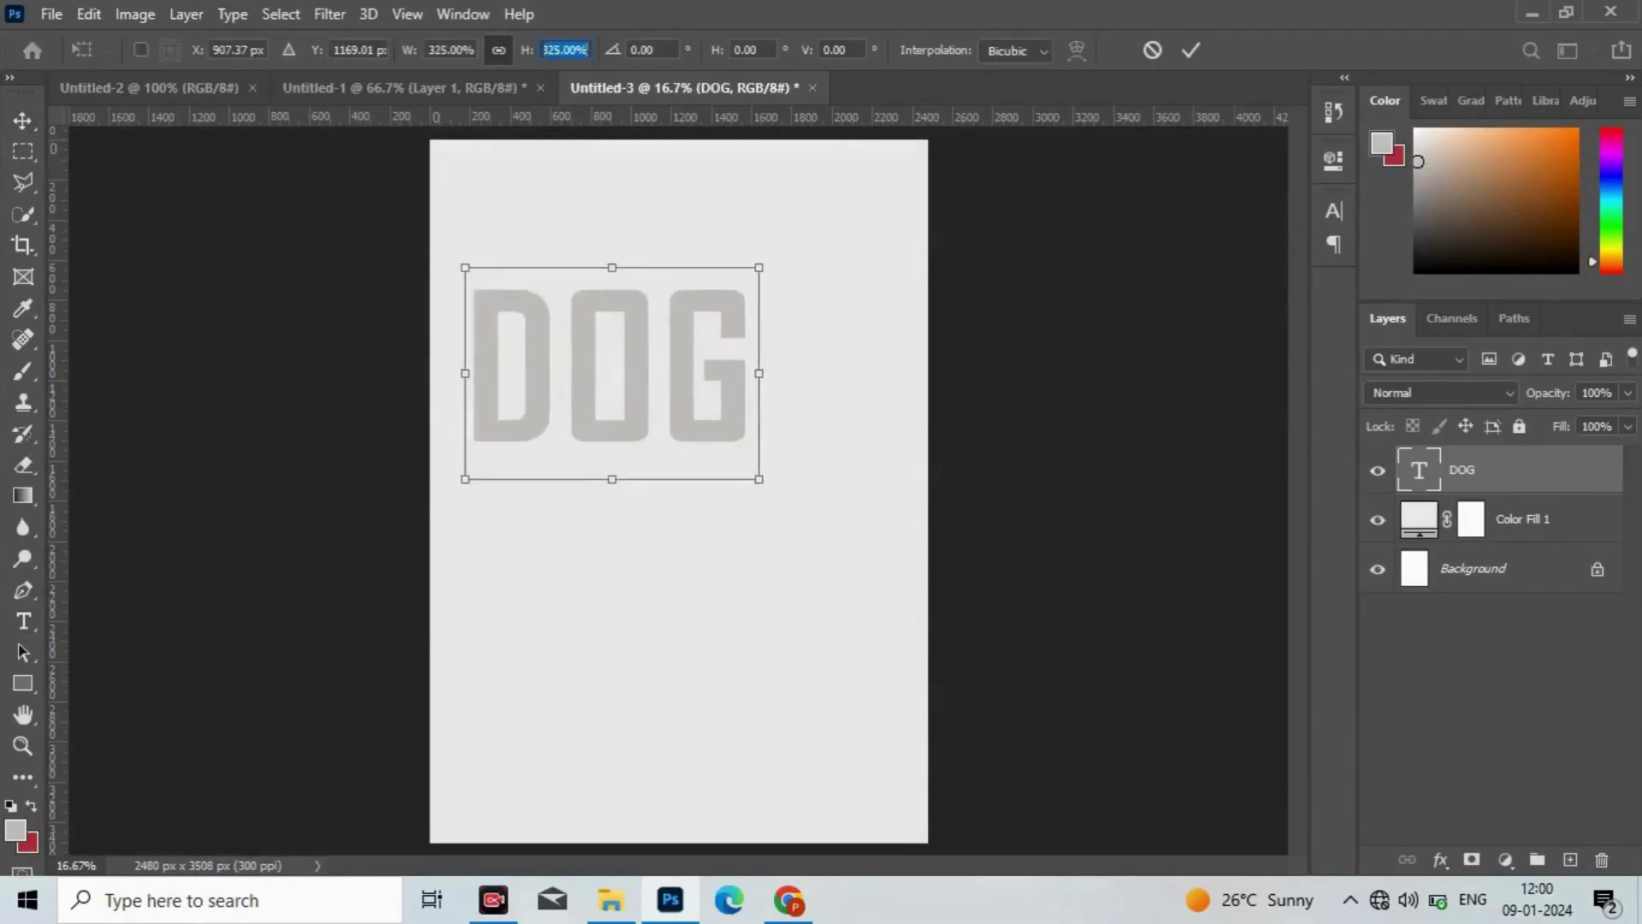
{"action": "left_click_drag", "start_coordinate": [718, 50], "coordinate": [976, 50]}
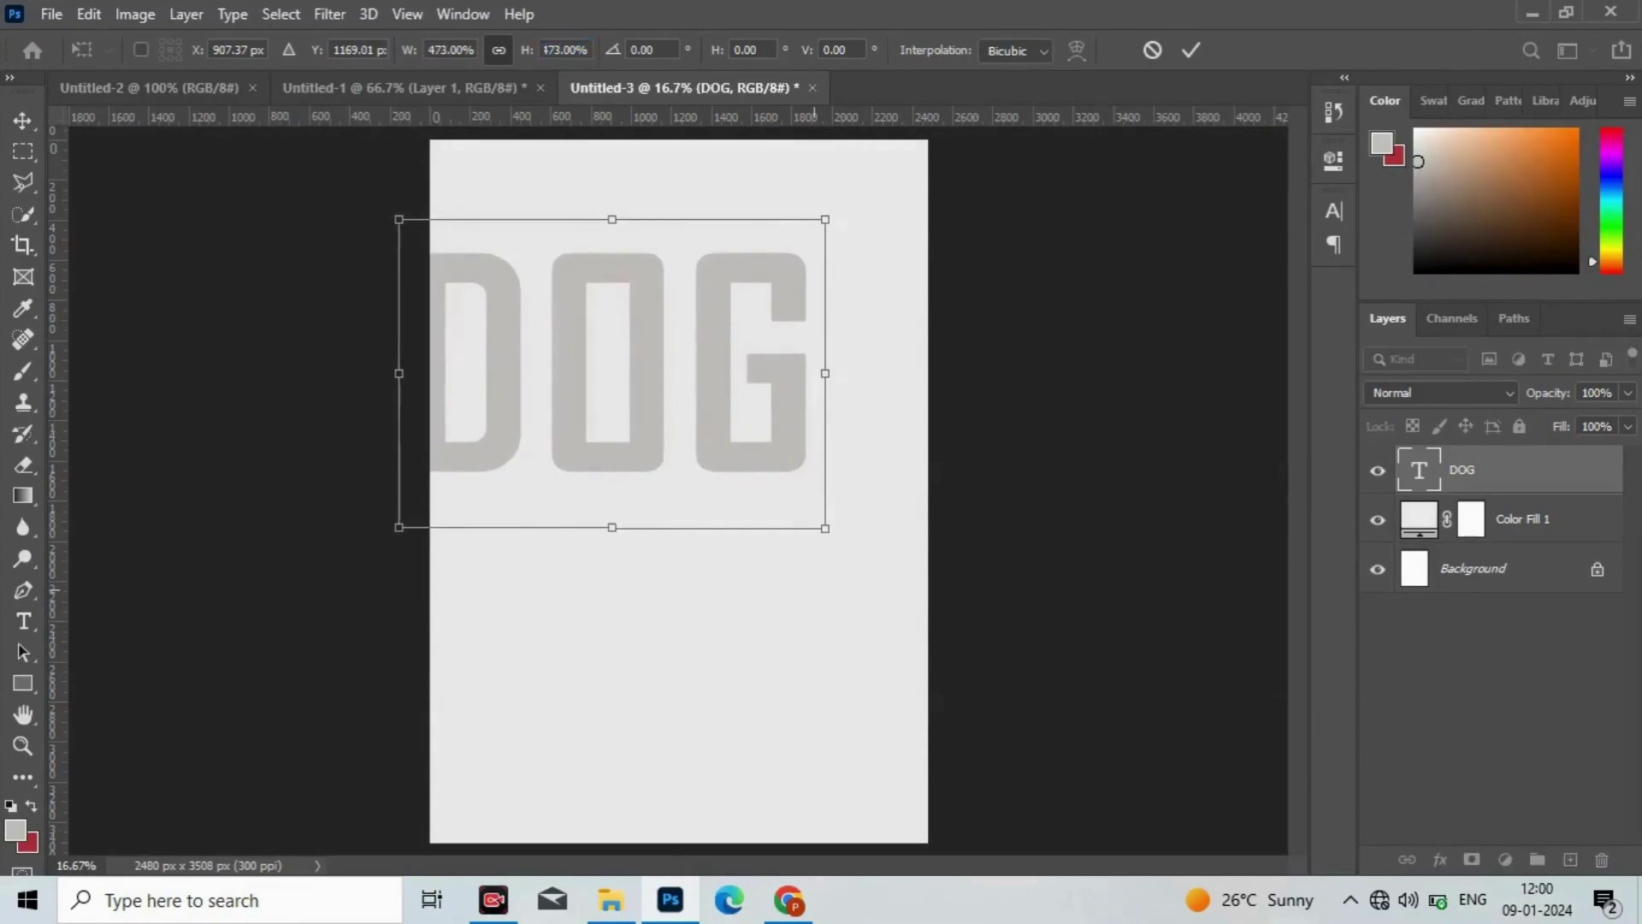
{"action": "key", "text": "Return"}
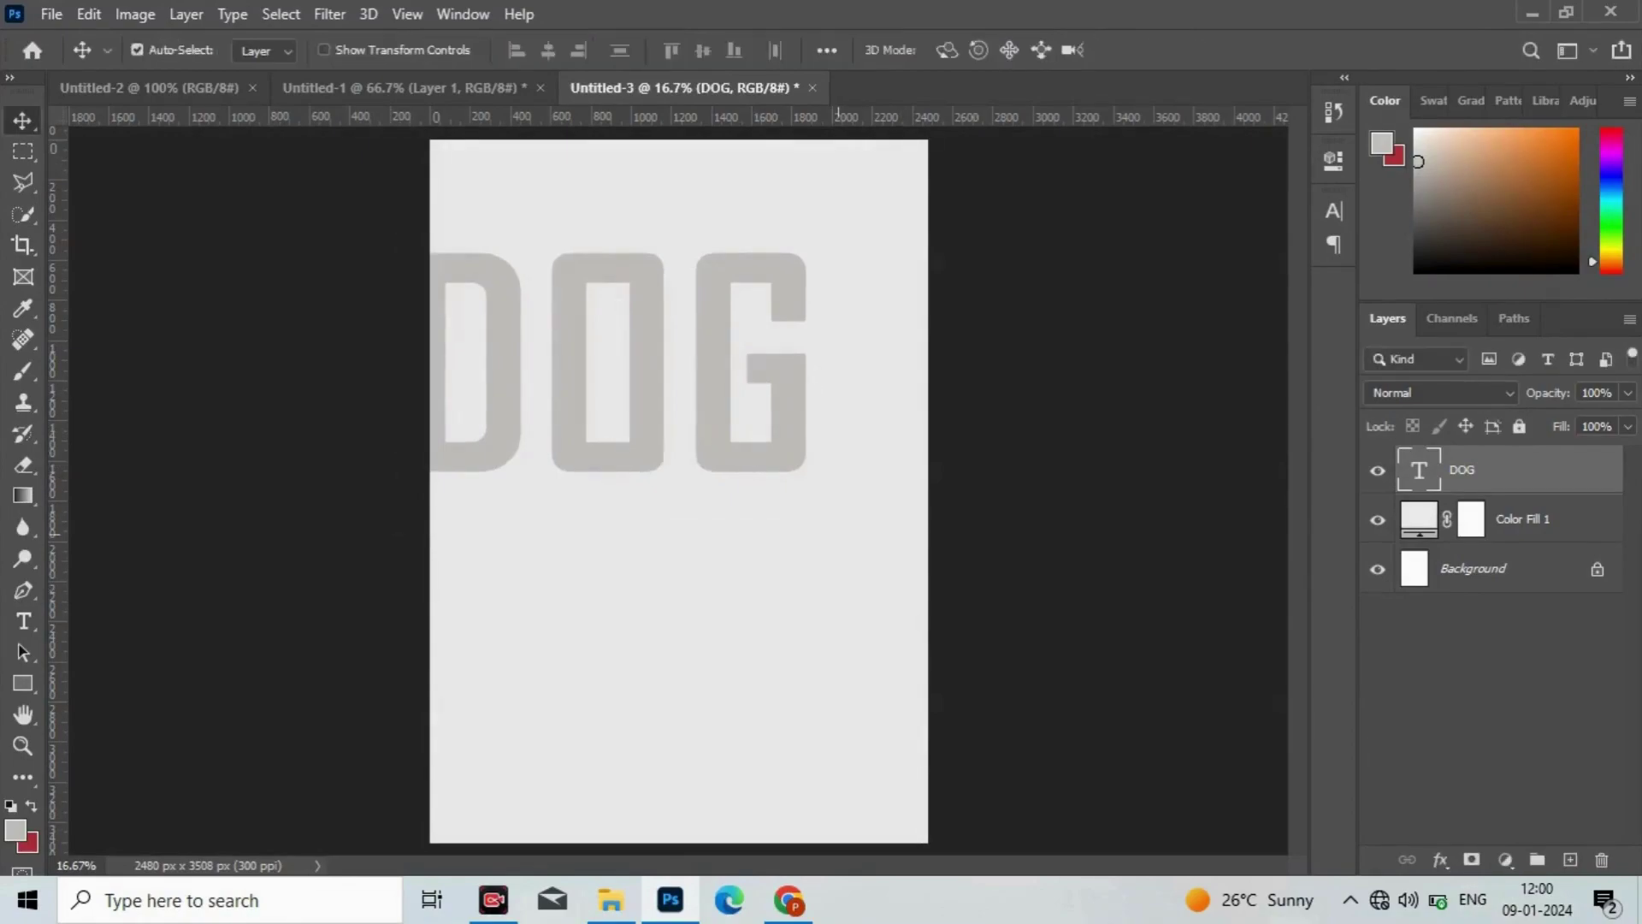
{"action": "mouse_move", "coordinate": [783, 405]}
{"action": "left_mouse_down"}
{"action": "mouse_move", "coordinate": [868, 488]}
{"action": "mouse_move", "coordinate": [855, 498]}
{"action": "left_mouse_up"}
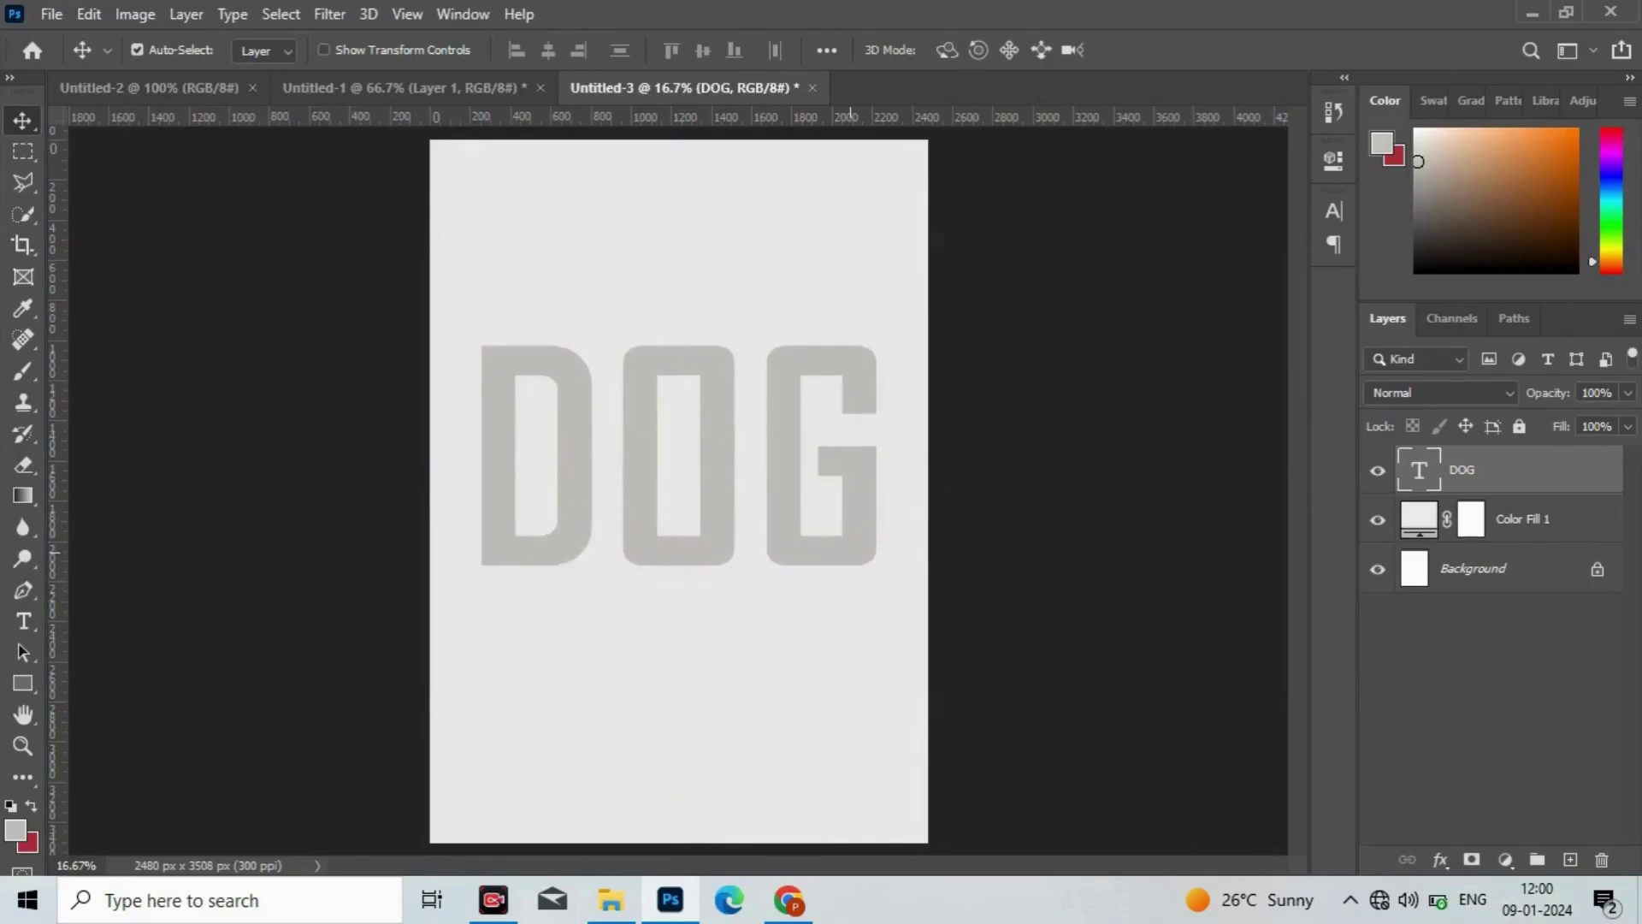
- Copy the whole dog photo and paste it into the A4 poster
{"action": "left_click", "coordinate": [402, 87]}
{"action": "key", "text": "ctrl+a"}
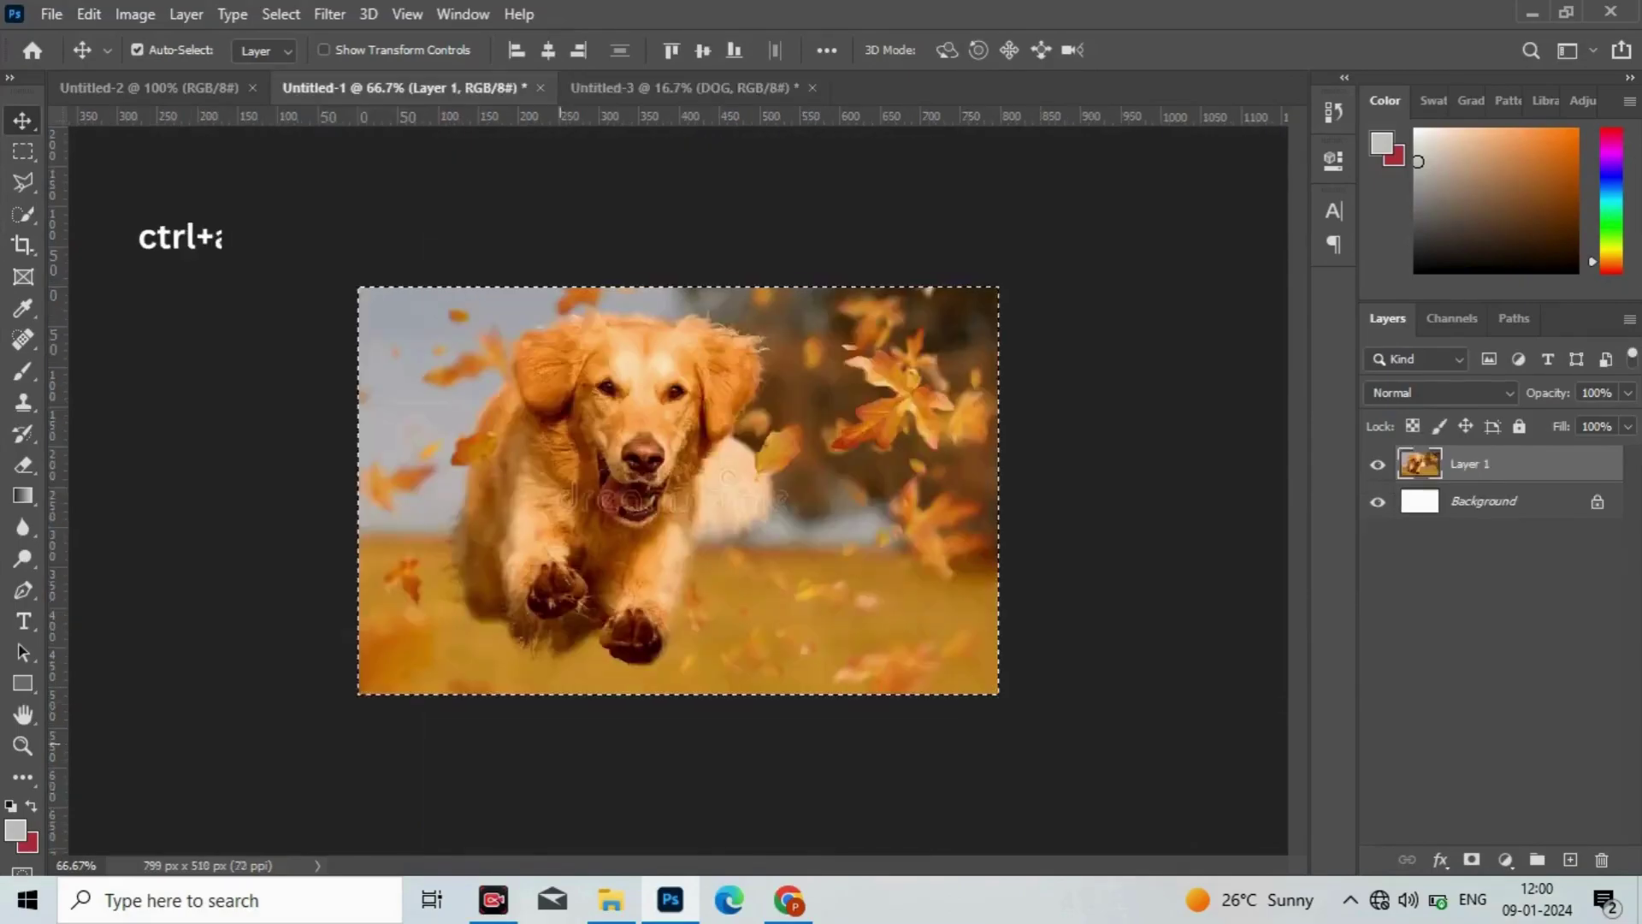
{"action": "key", "text": "ctrl+c"}
{"action": "left_click", "coordinate": [680, 87]}
{"action": "key", "text": "ctrl+v"}
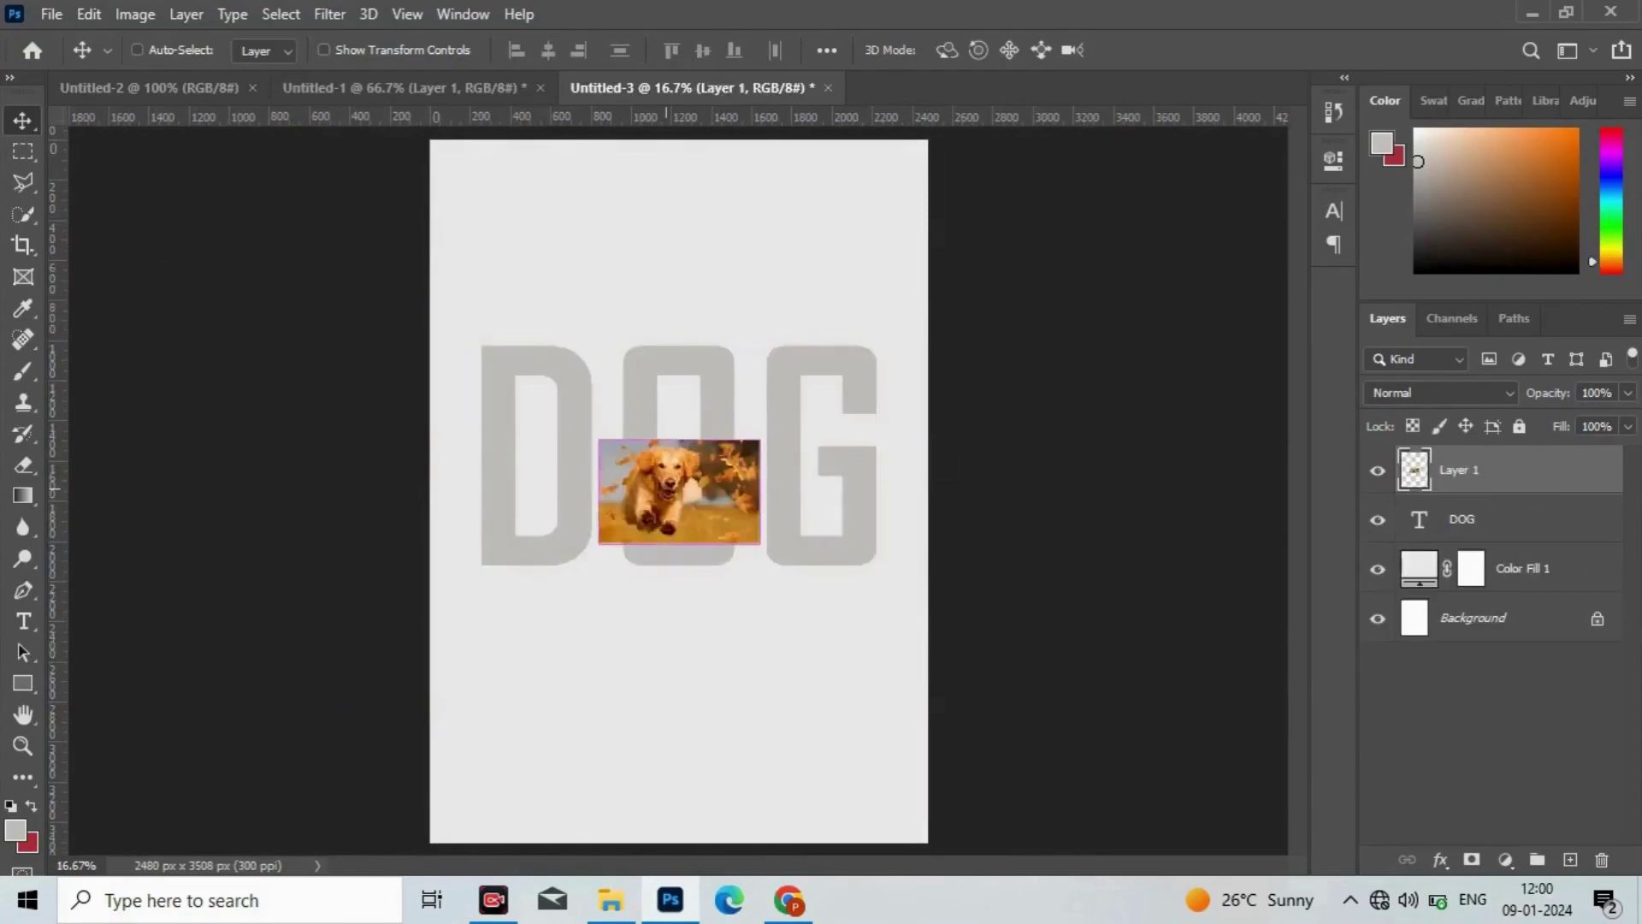
- Scale the dog photo to about 276% and place it over the DOG lettering
{"action": "key", "text": "ctrl+t"}
{"action": "left_click_drag", "start_coordinate": [599, 441], "coordinate": [446, 343]}
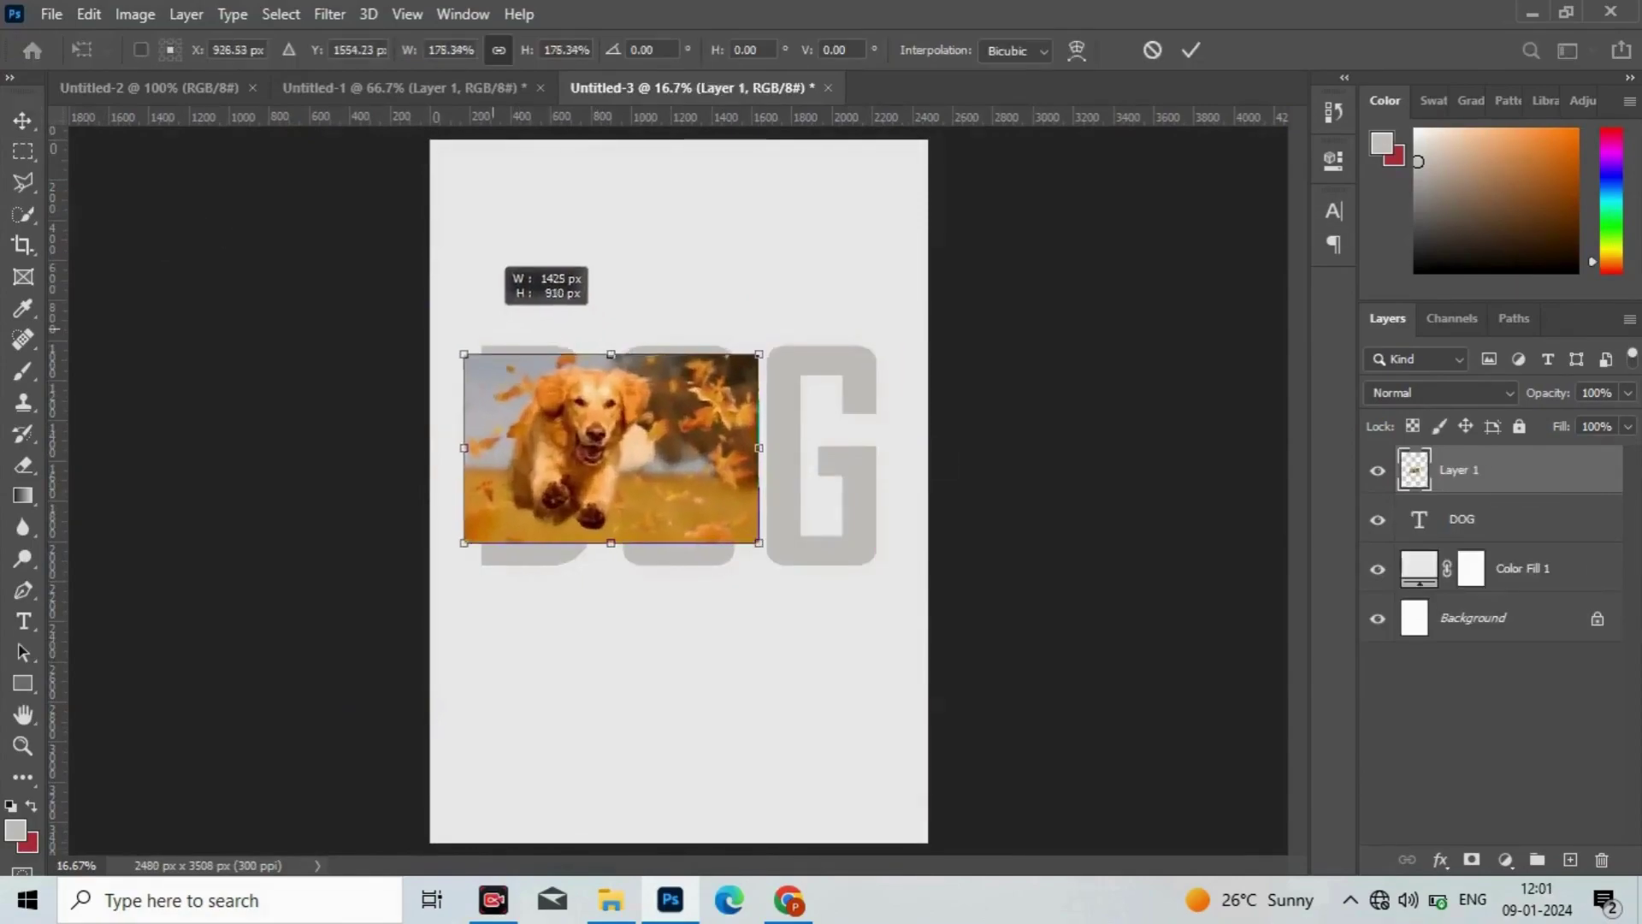
{"action": "left_click_drag", "start_coordinate": [759, 542], "coordinate": [889, 624]}
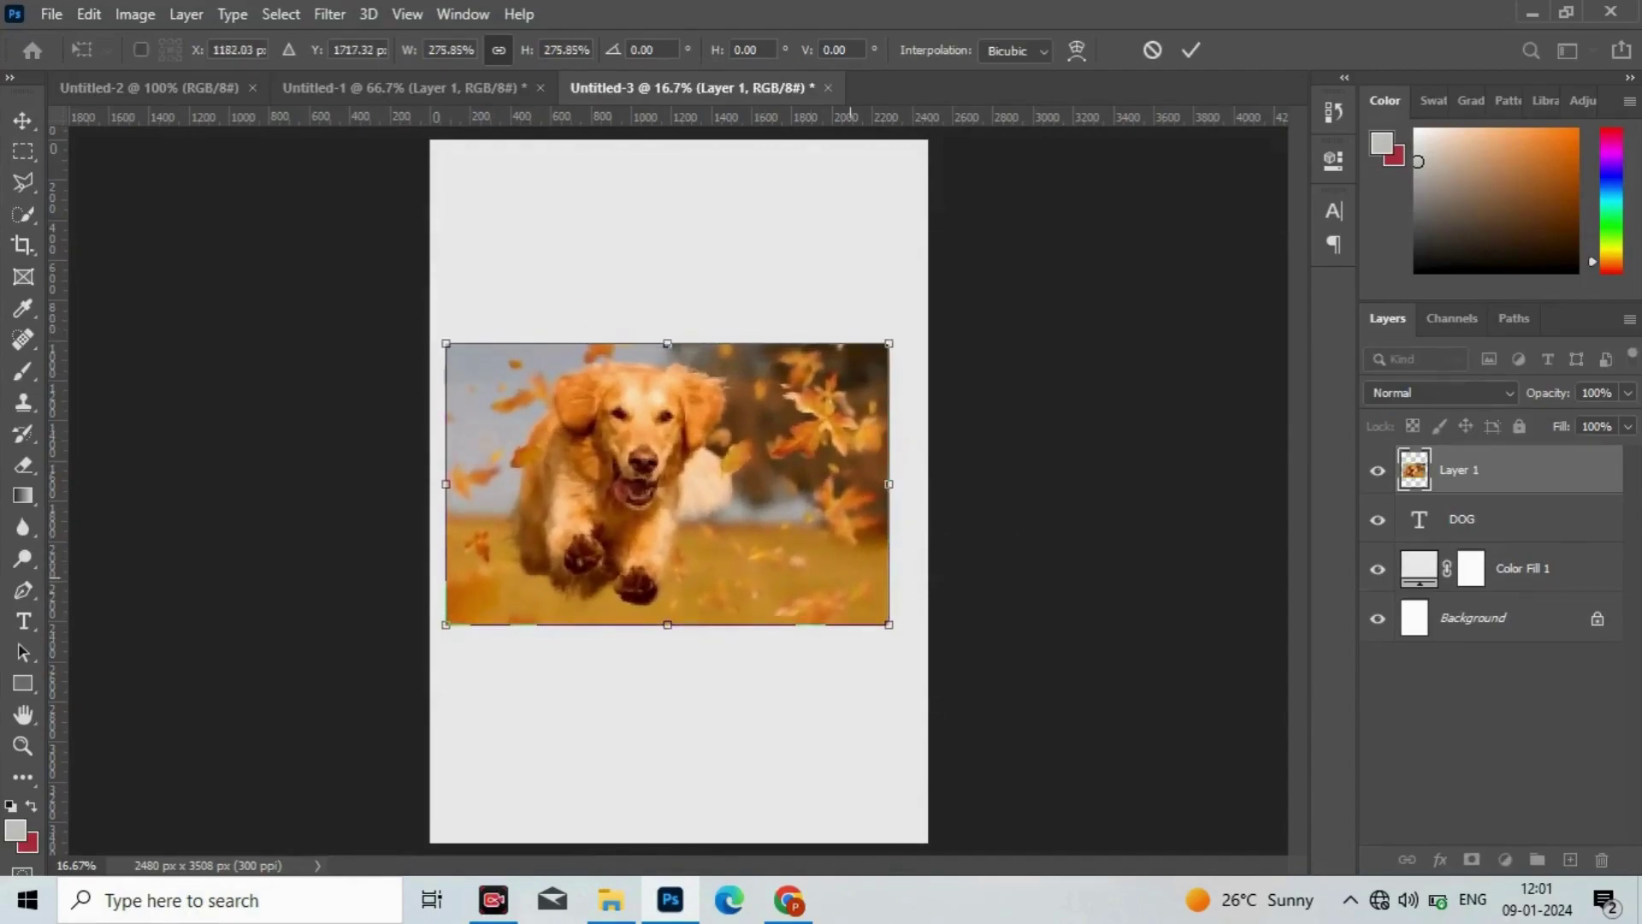
{"action": "left_click_drag", "start_coordinate": [855, 513], "coordinate": [866, 506]}
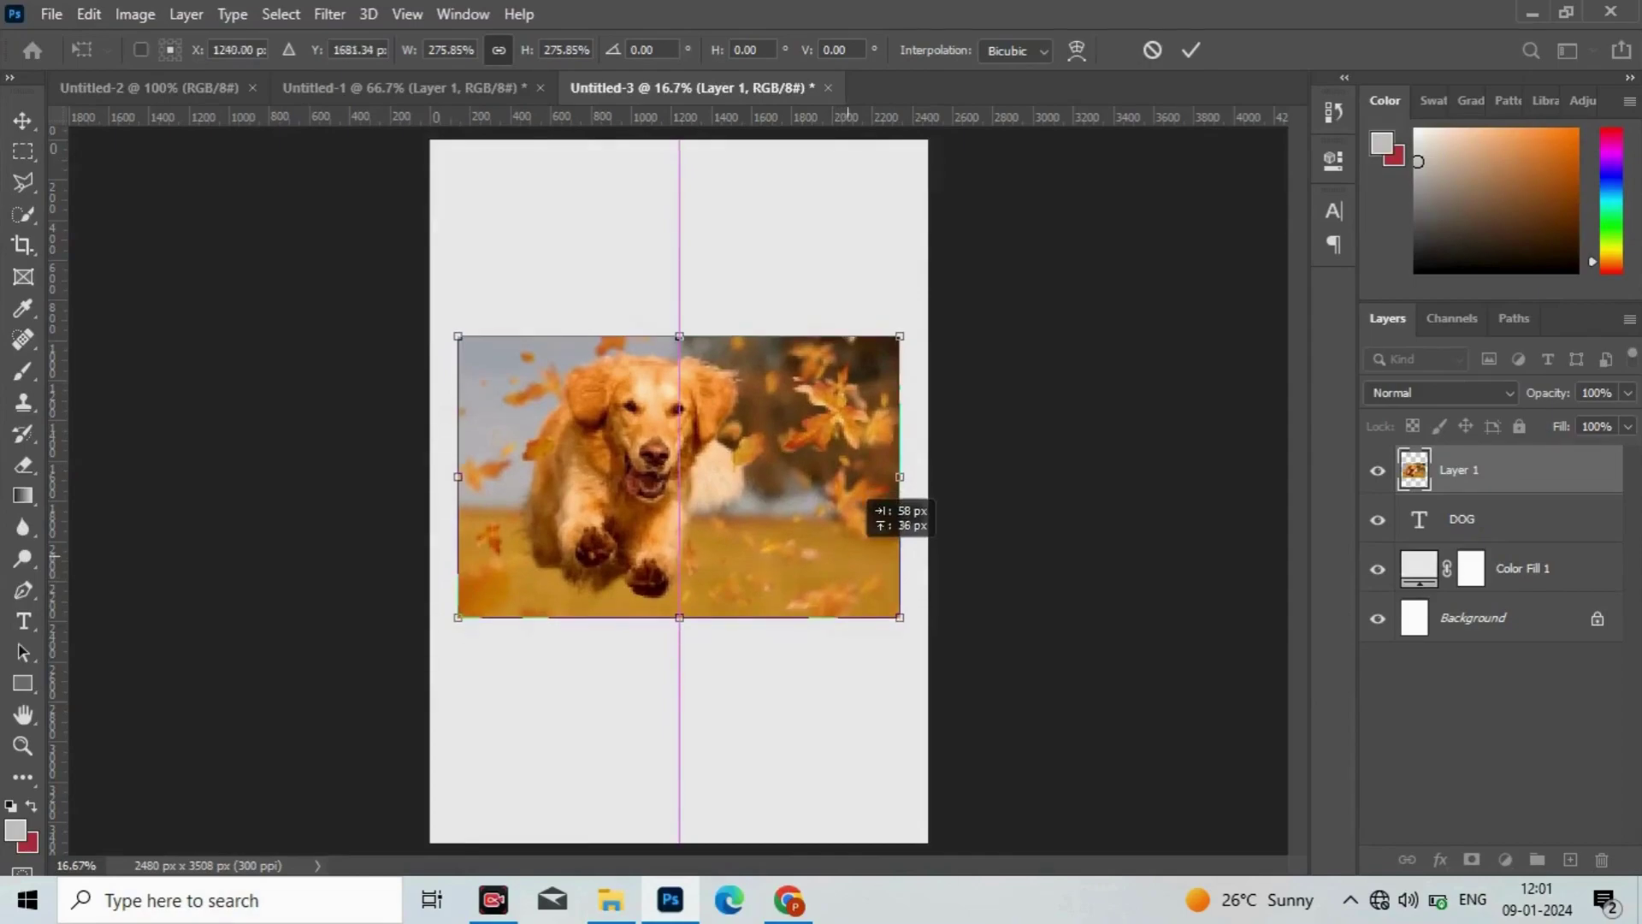
- Align the photo at 58% fill, restore 100%, and duplicate the photo and DOG layers
{"action": "left_click", "coordinate": [1628, 426]}
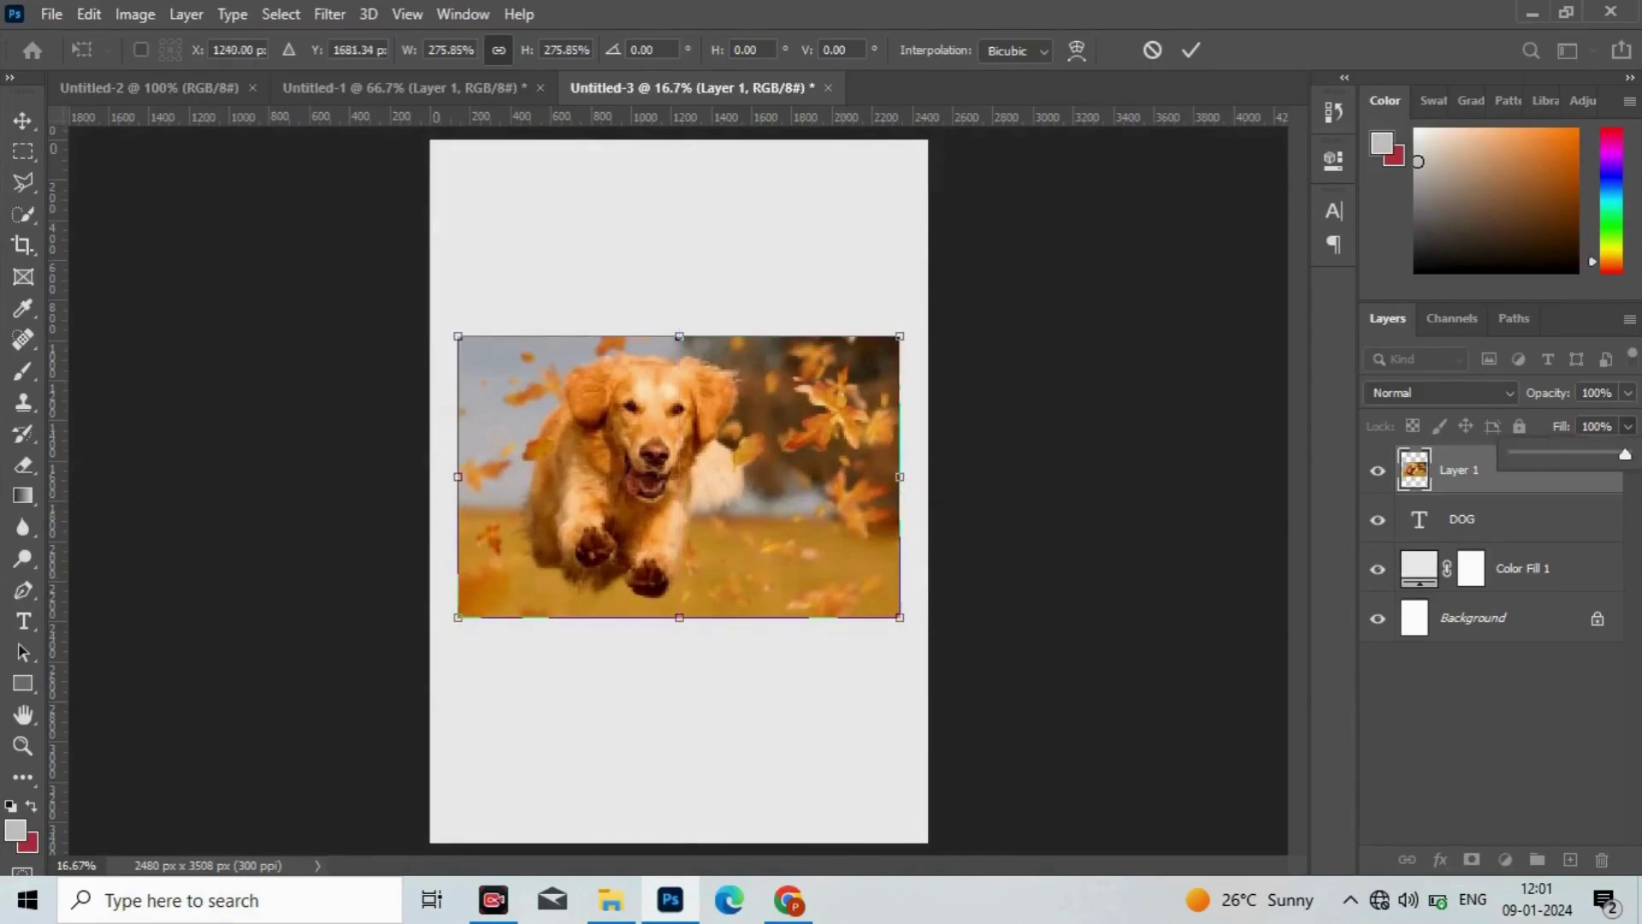
{"action": "left_click_drag", "start_coordinate": [1626, 454], "coordinate": [1578, 454]}
{"action": "key", "text": "Return"}
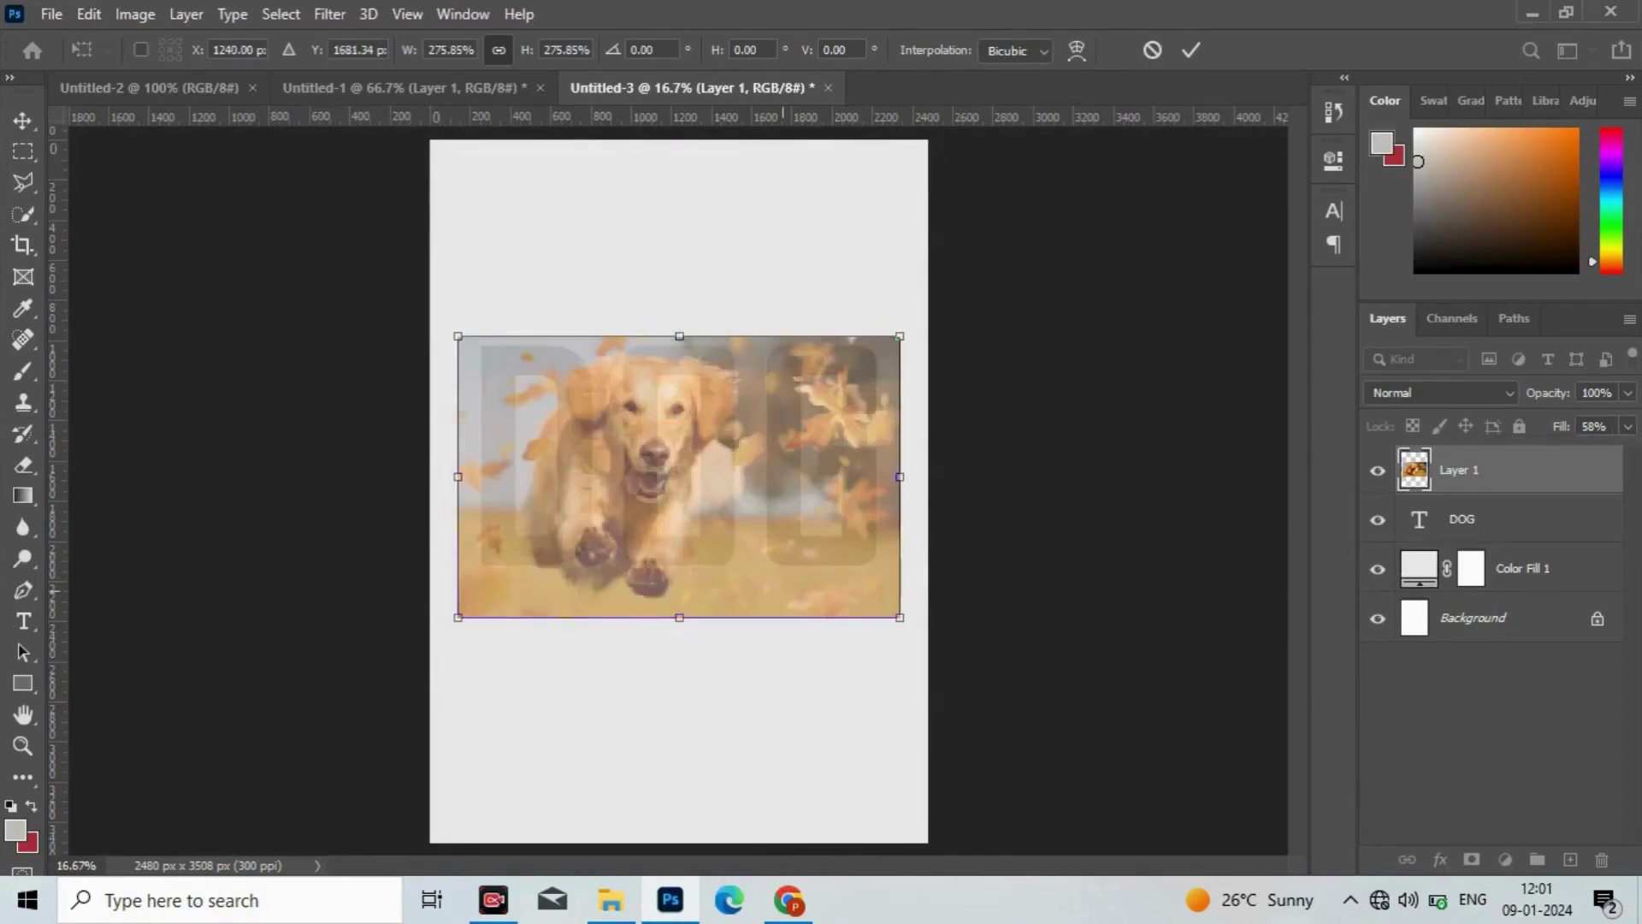
{"action": "left_click_drag", "start_coordinate": [784, 523], "coordinate": [795, 523]}
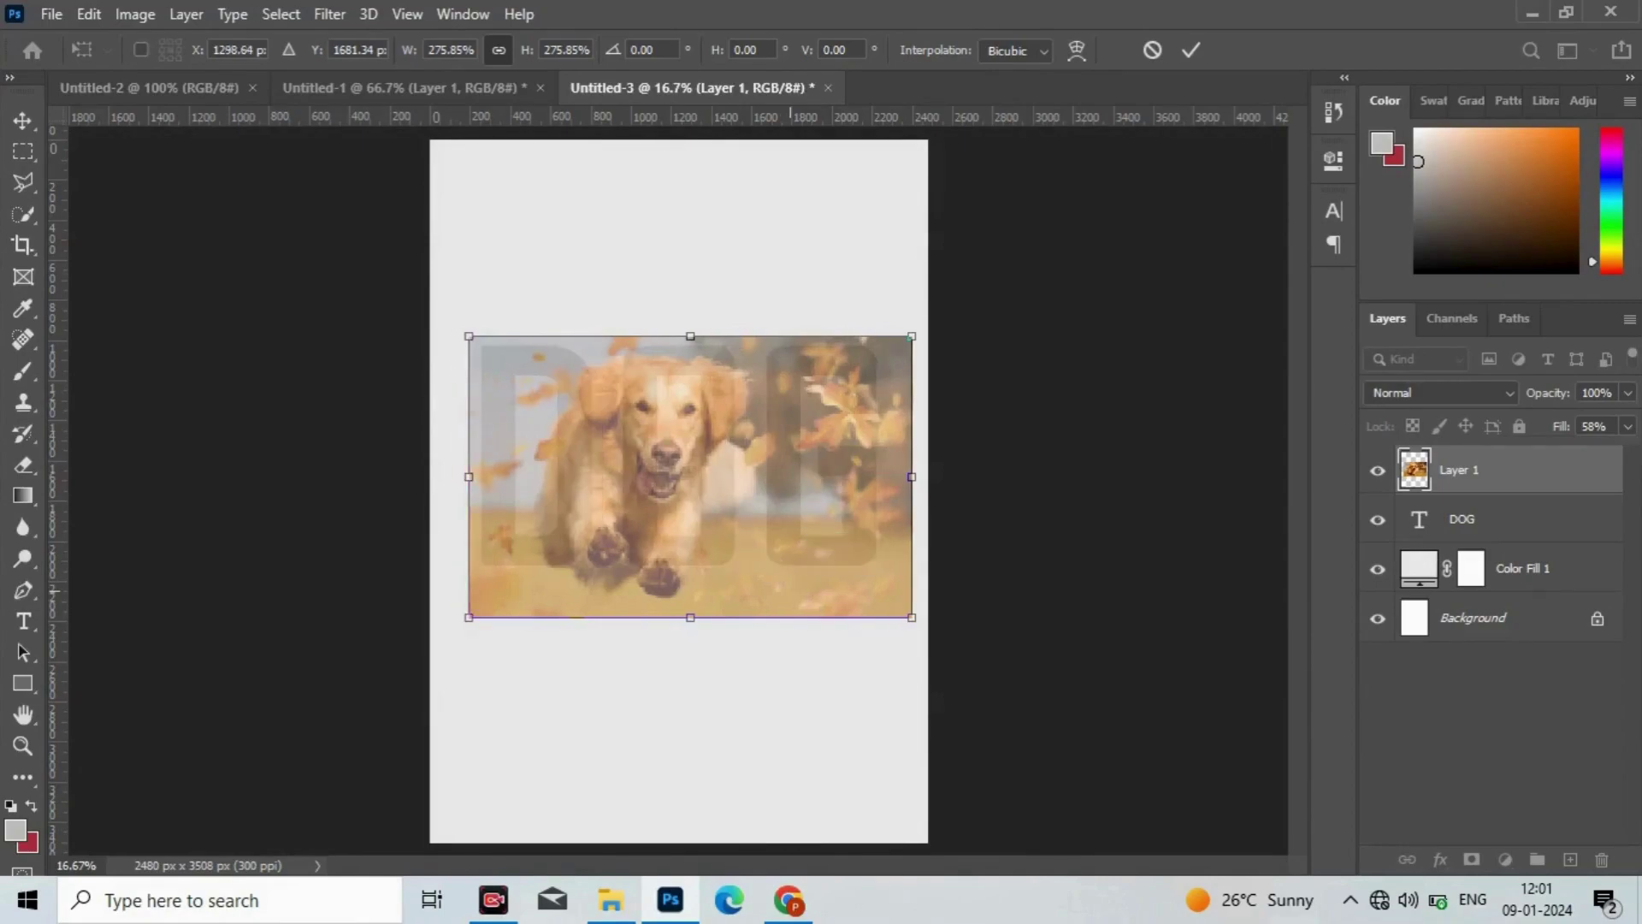
{"action": "key", "text": "Left"}
{"action": "key", "text": "Left"}
{"action": "key", "text": "Left"}
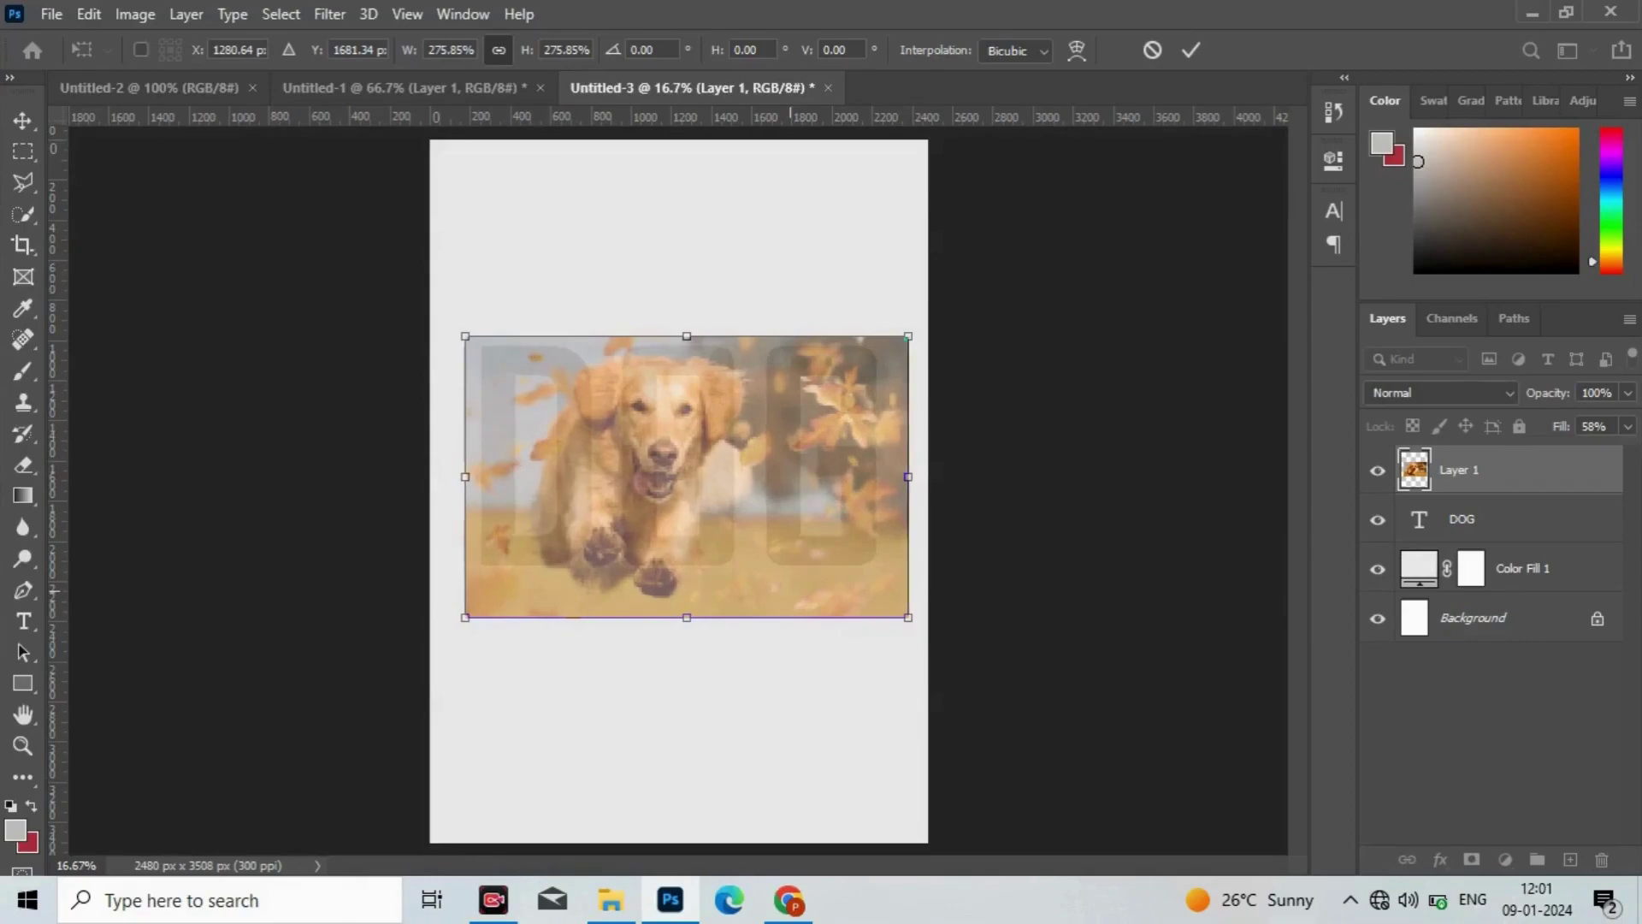
{"action": "left_click", "coordinate": [1627, 426]}
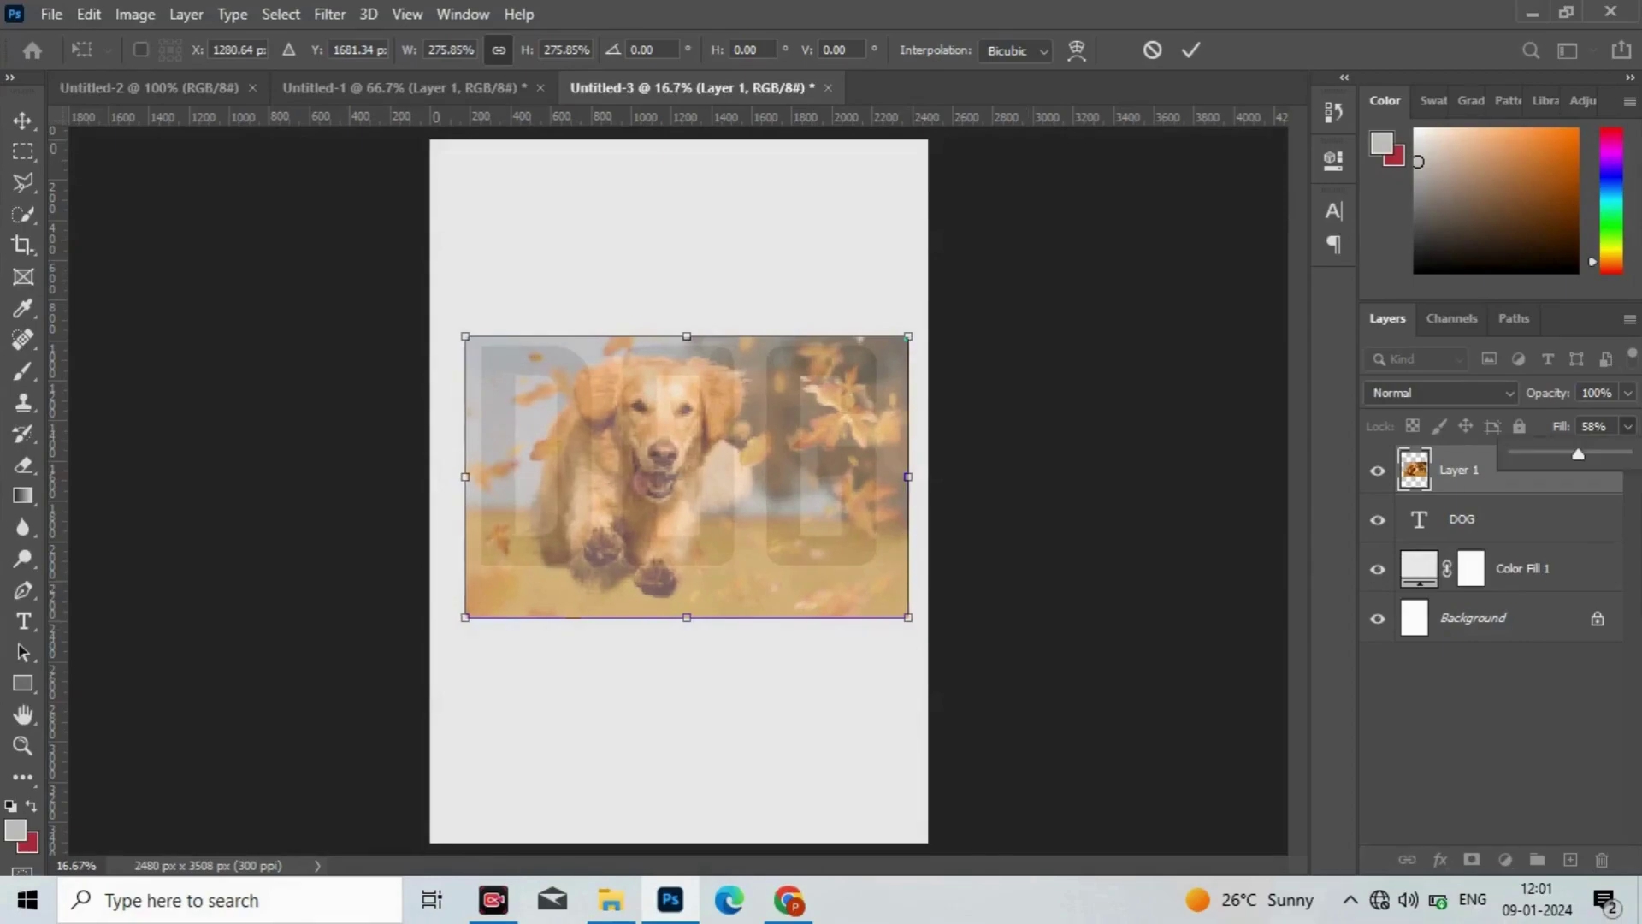
{"action": "left_click_drag", "start_coordinate": [1578, 454], "coordinate": [1625, 454]}
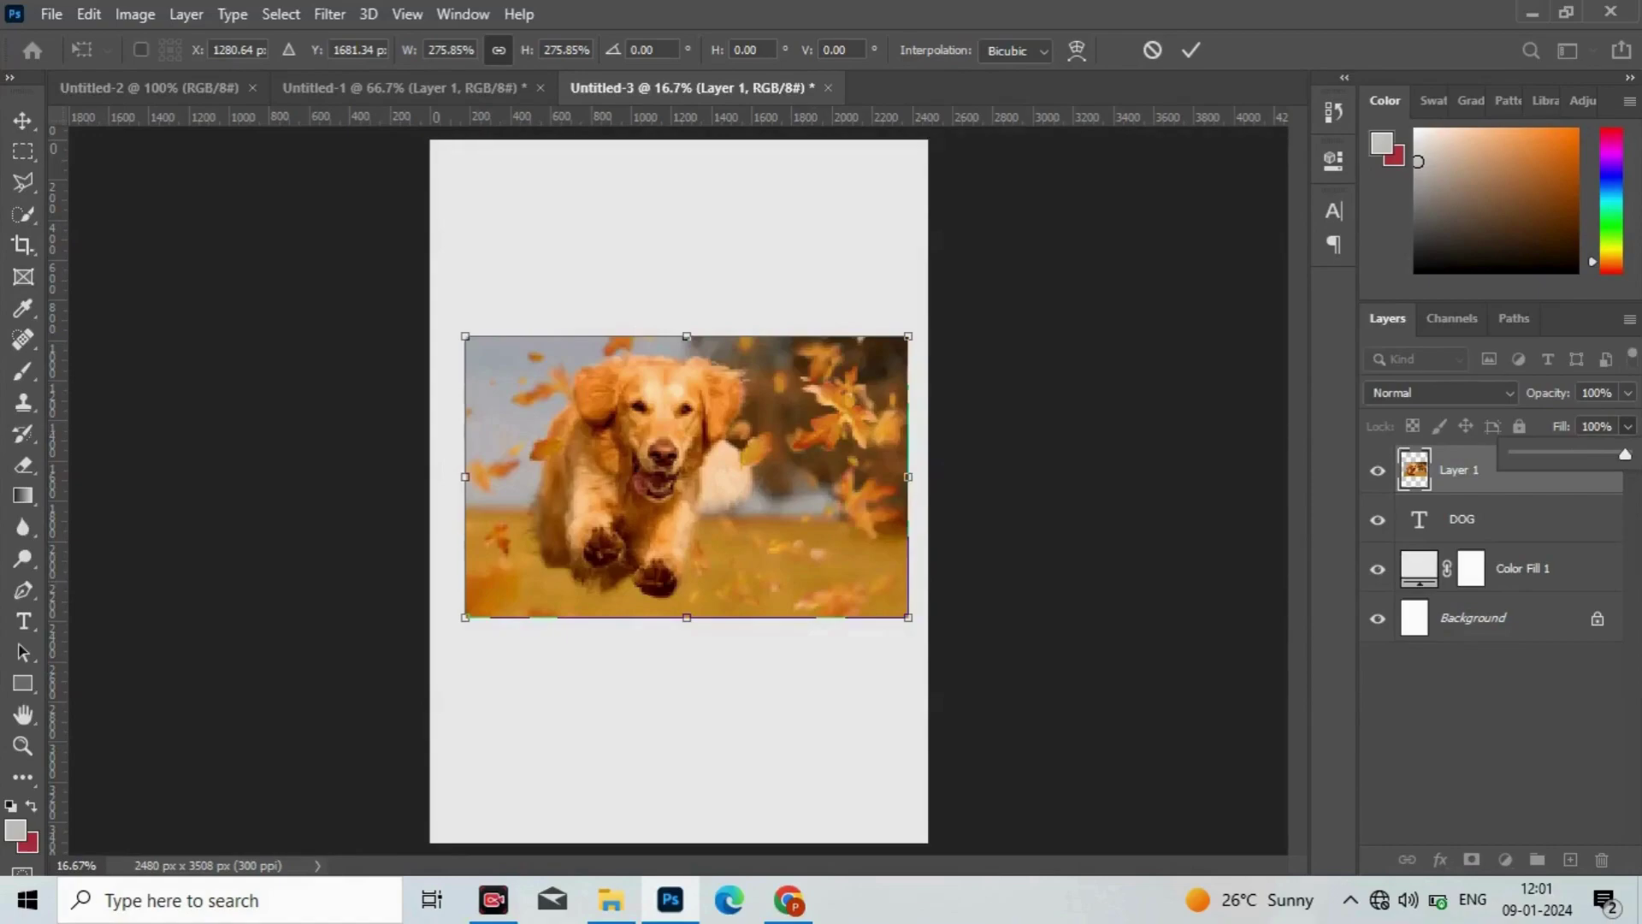
{"action": "key", "text": "Return"}
{"action": "key", "text": "ctrl+j"}
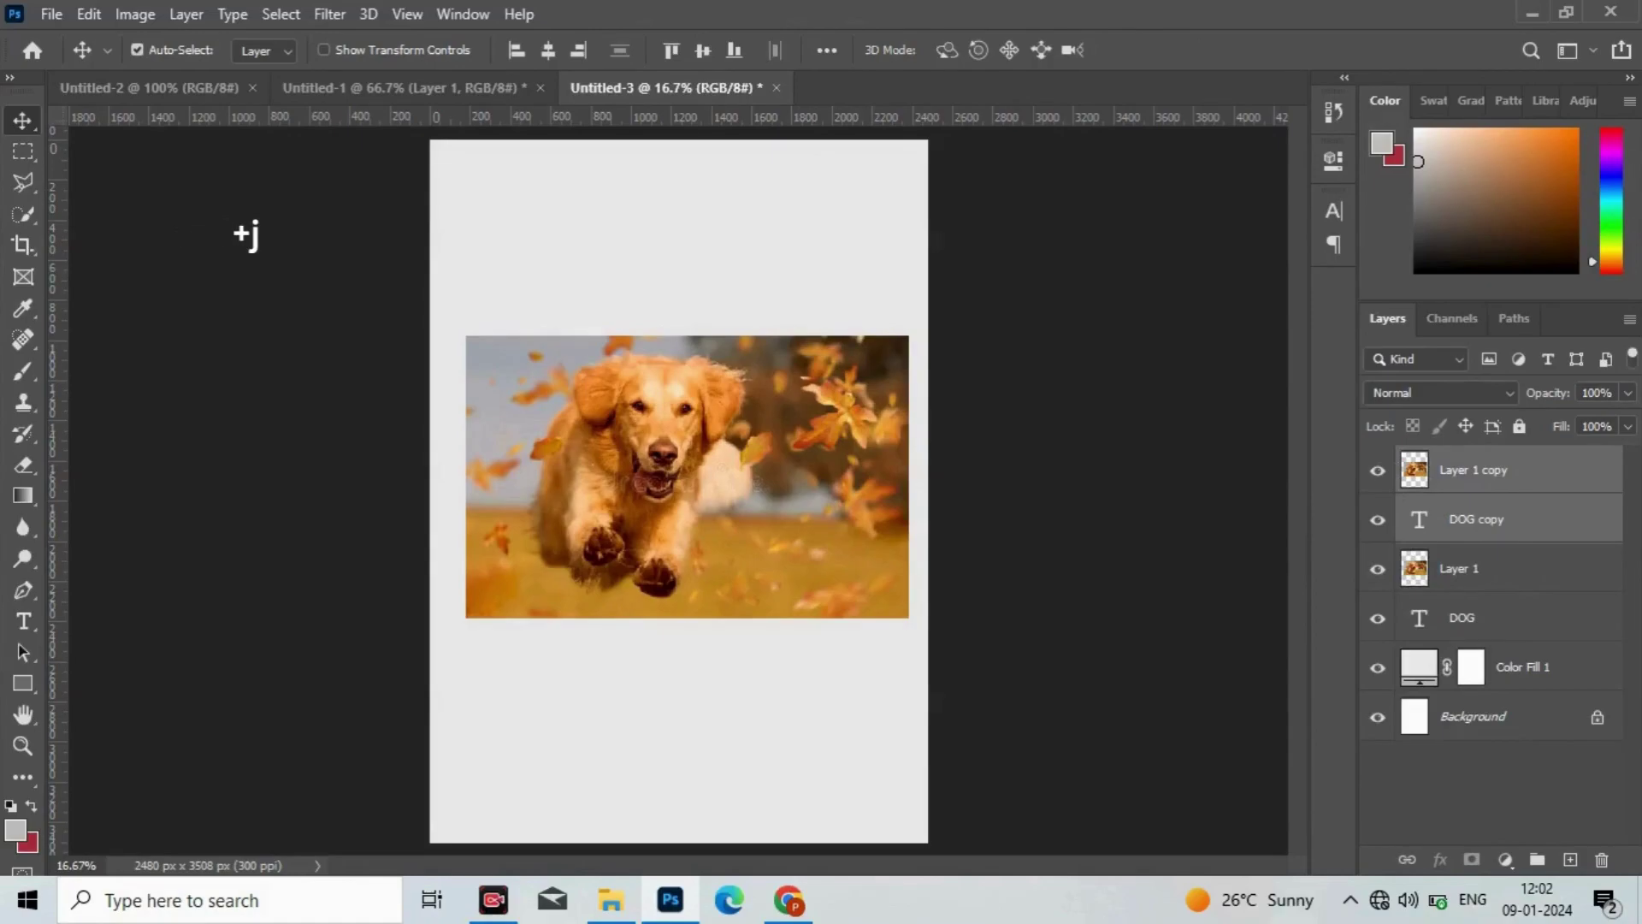
- Hide both copies, clip Layer 1 into DOG, then show Layer 1 copy below DOG copy
{"action": "left_click", "coordinate": [1377, 470]}
{"action": "left_click", "coordinate": [1377, 519]}
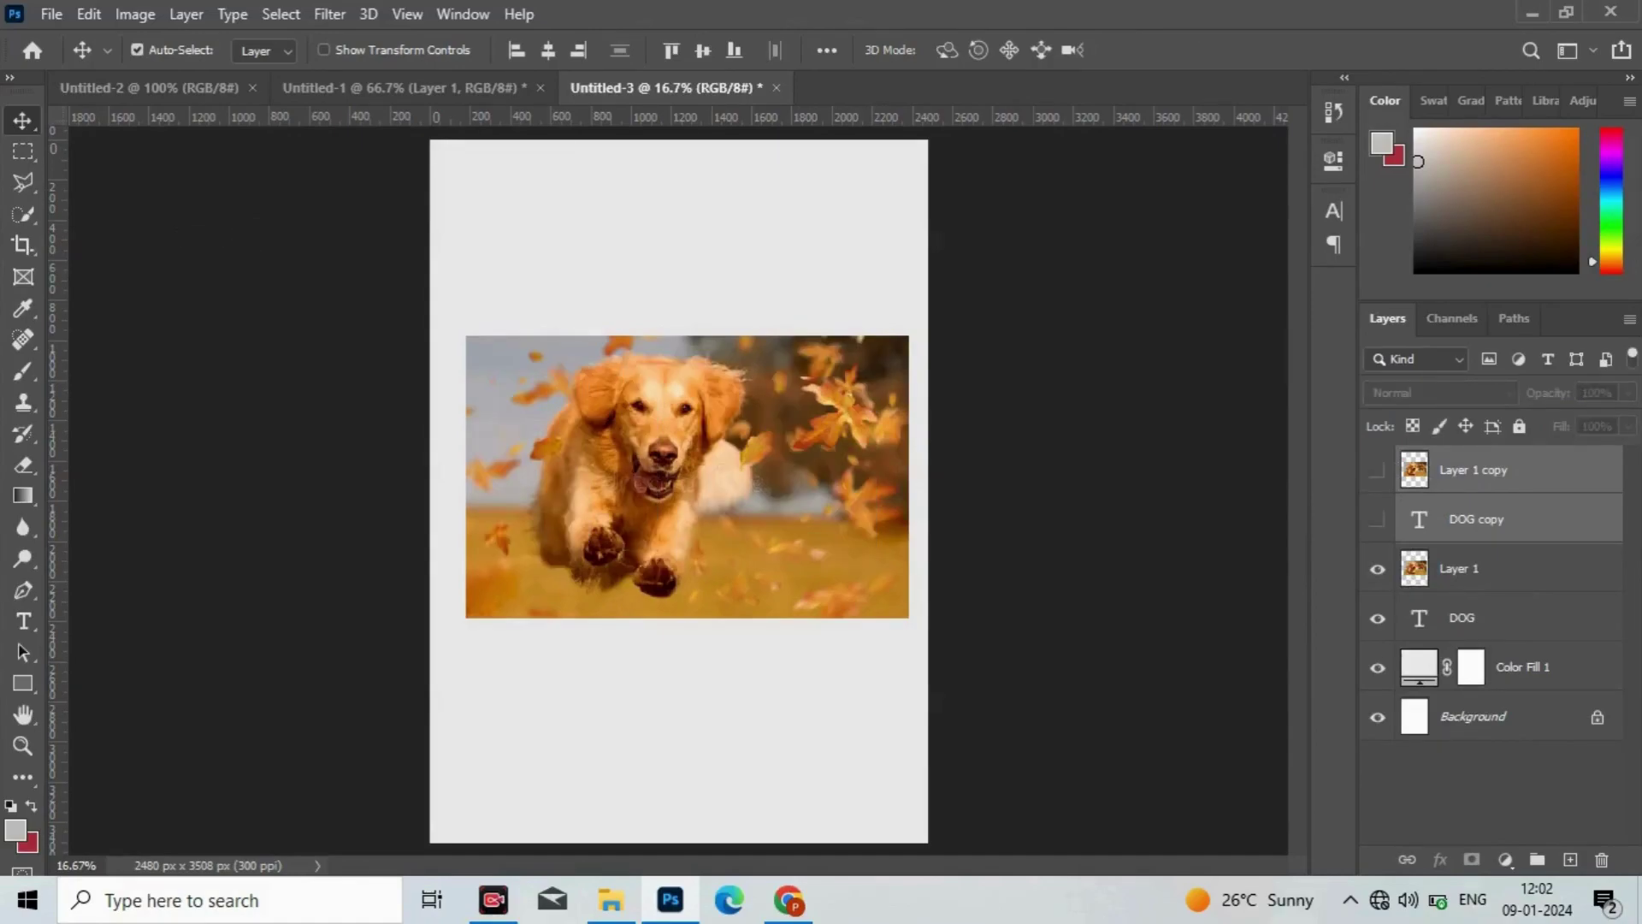
{"action": "key", "text": "alt+bracketleft"}
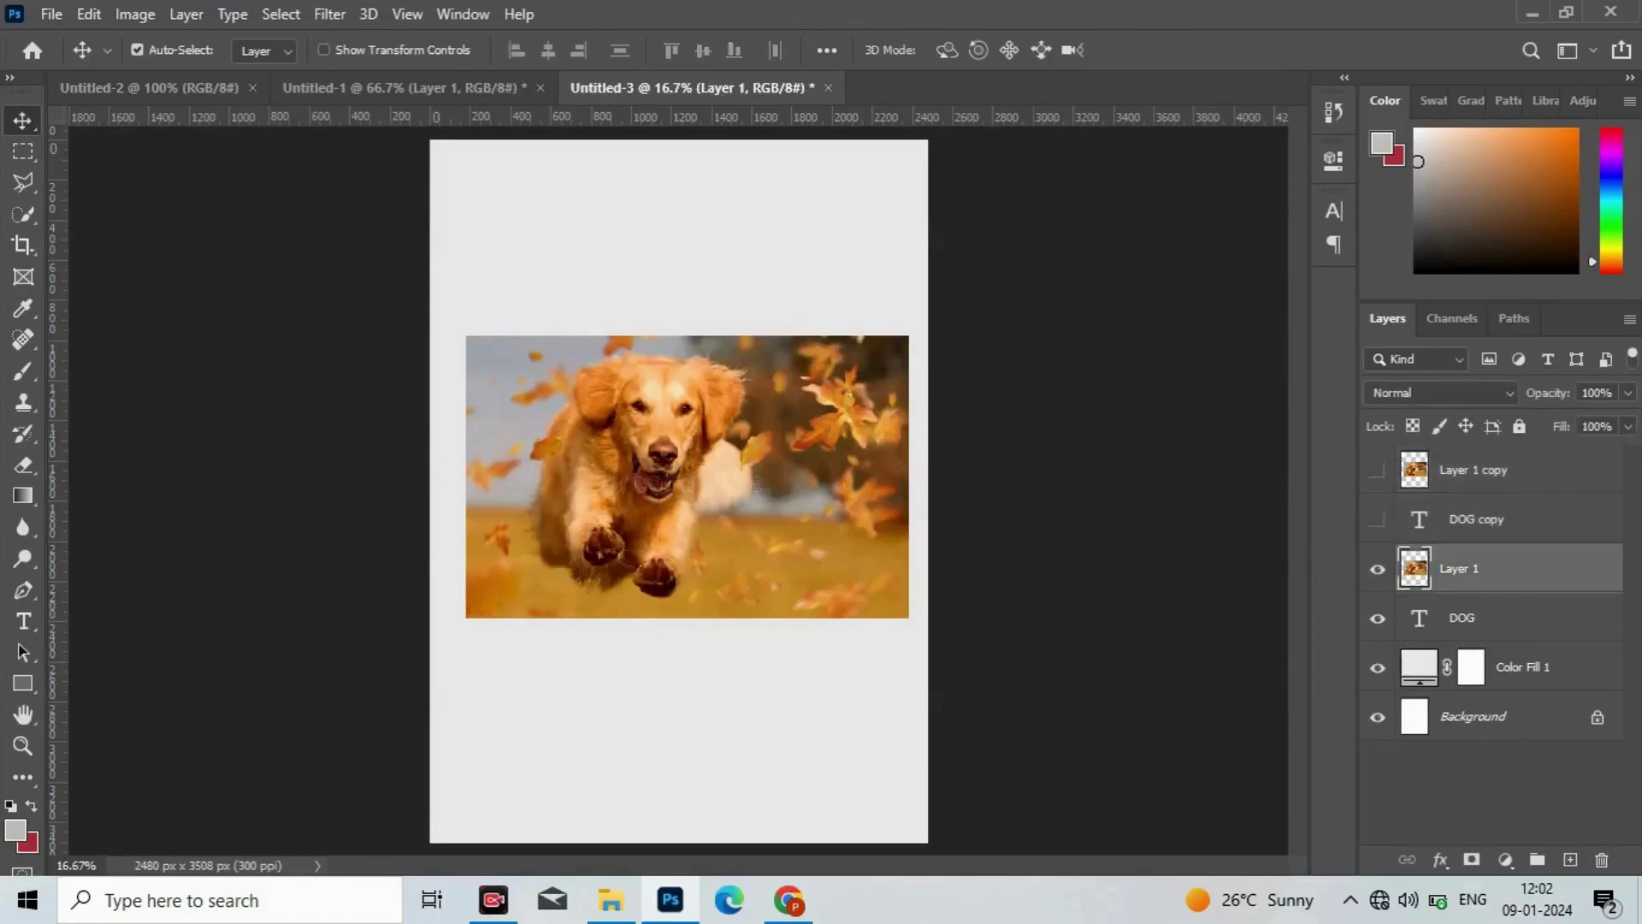
{"action": "right_click", "coordinate": [1479, 568]}
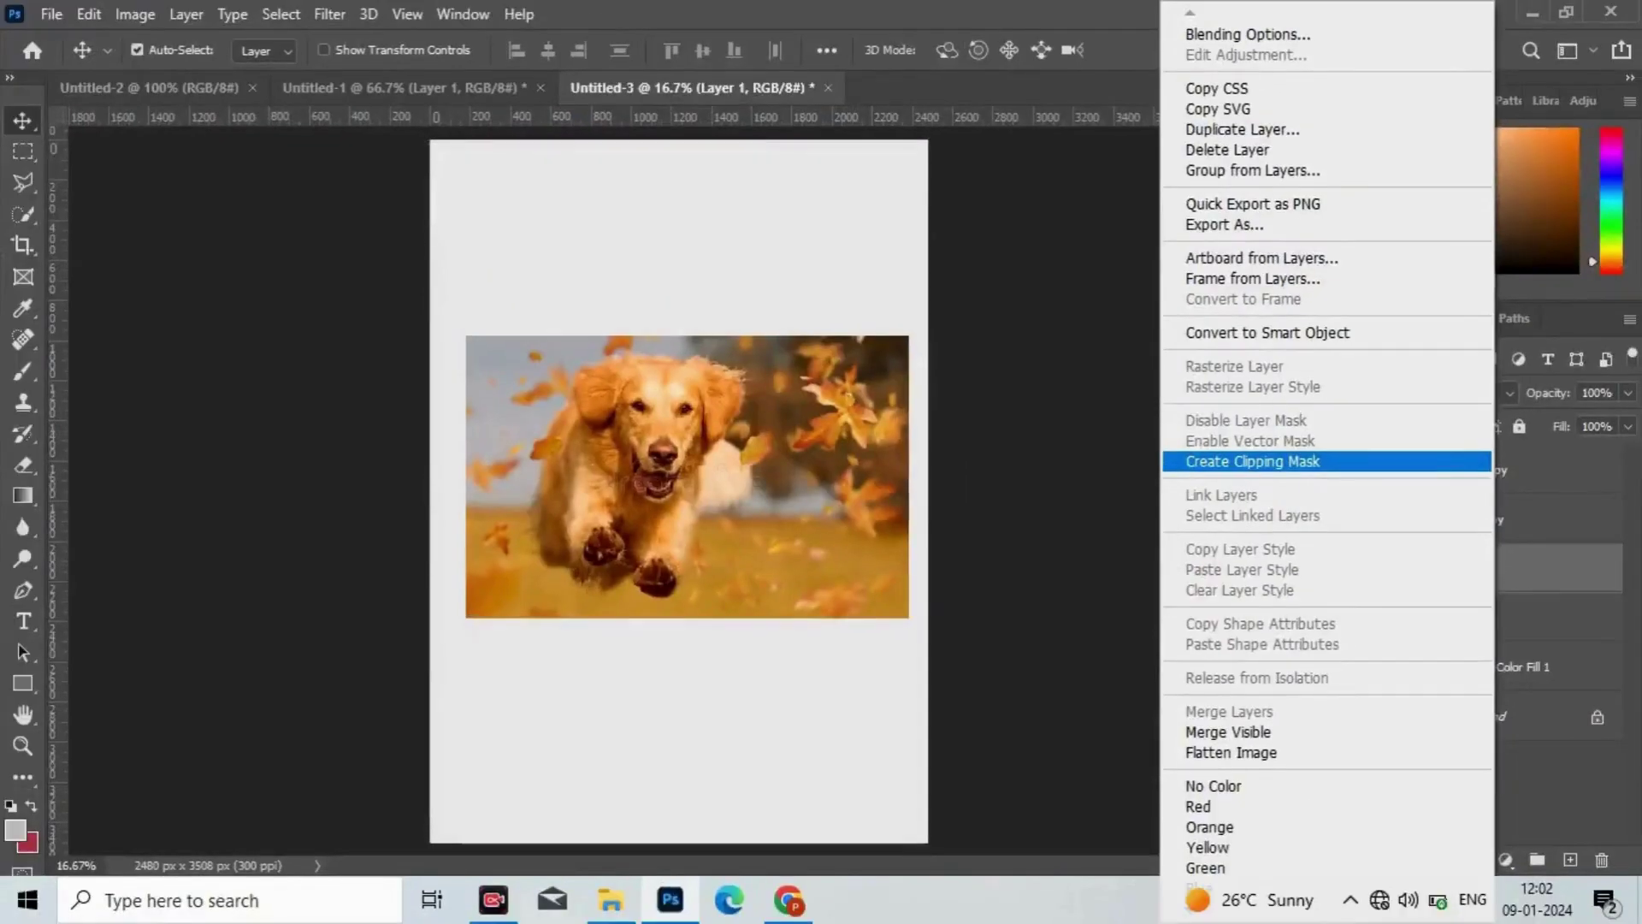
{"action": "left_click", "coordinate": [1253, 461]}
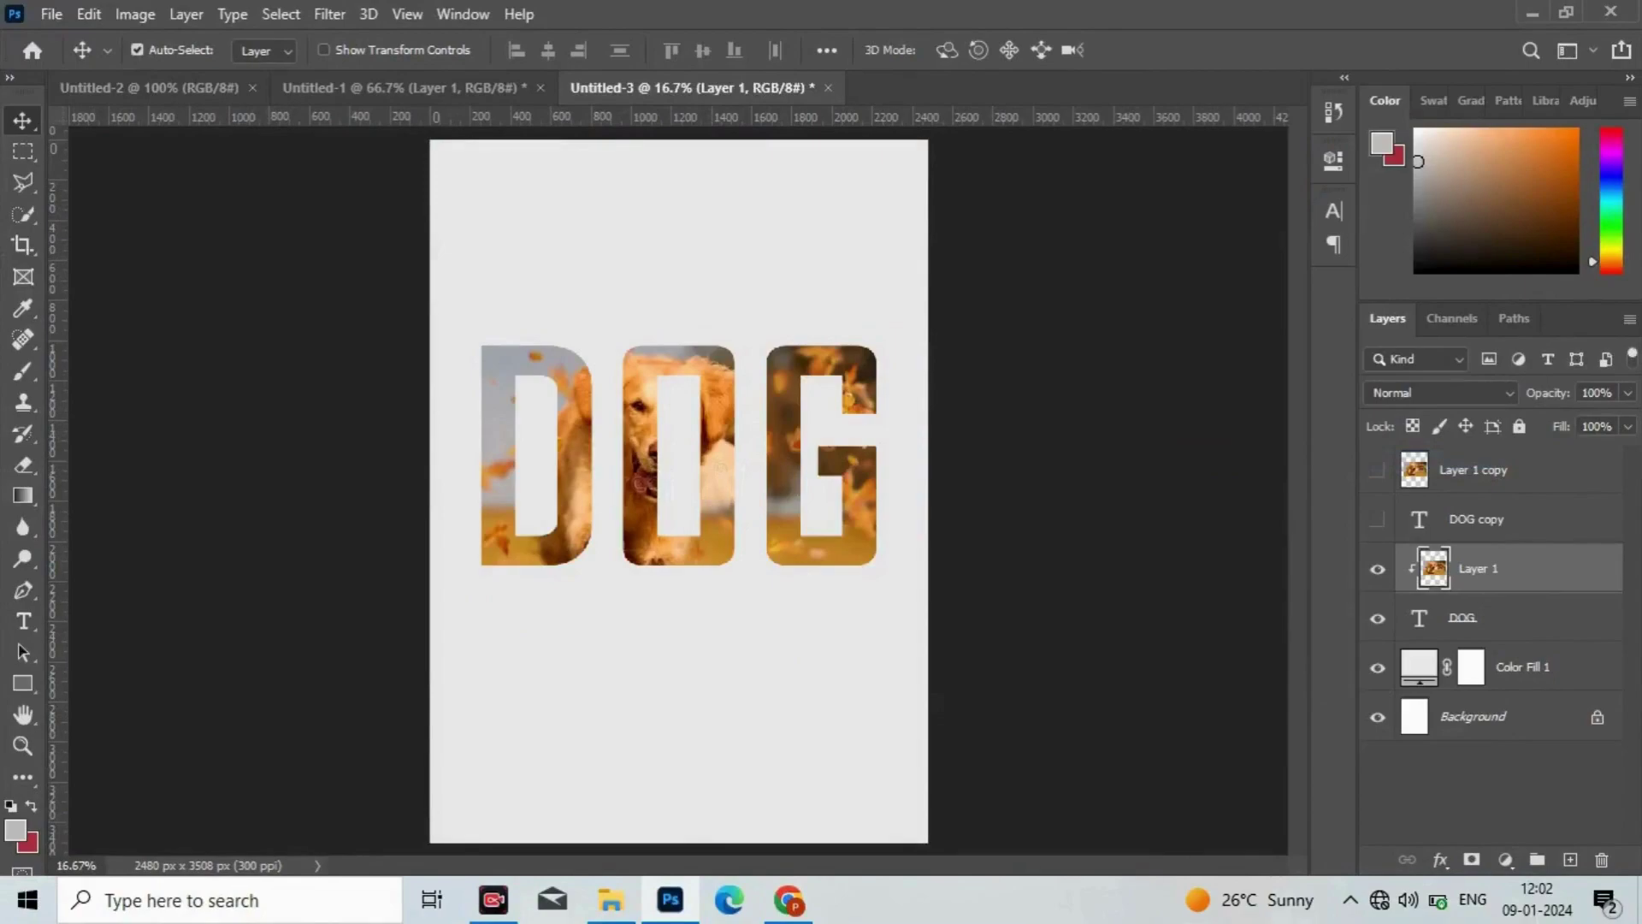
{"action": "left_click_drag", "start_coordinate": [1472, 469], "coordinate": [1471, 544]}
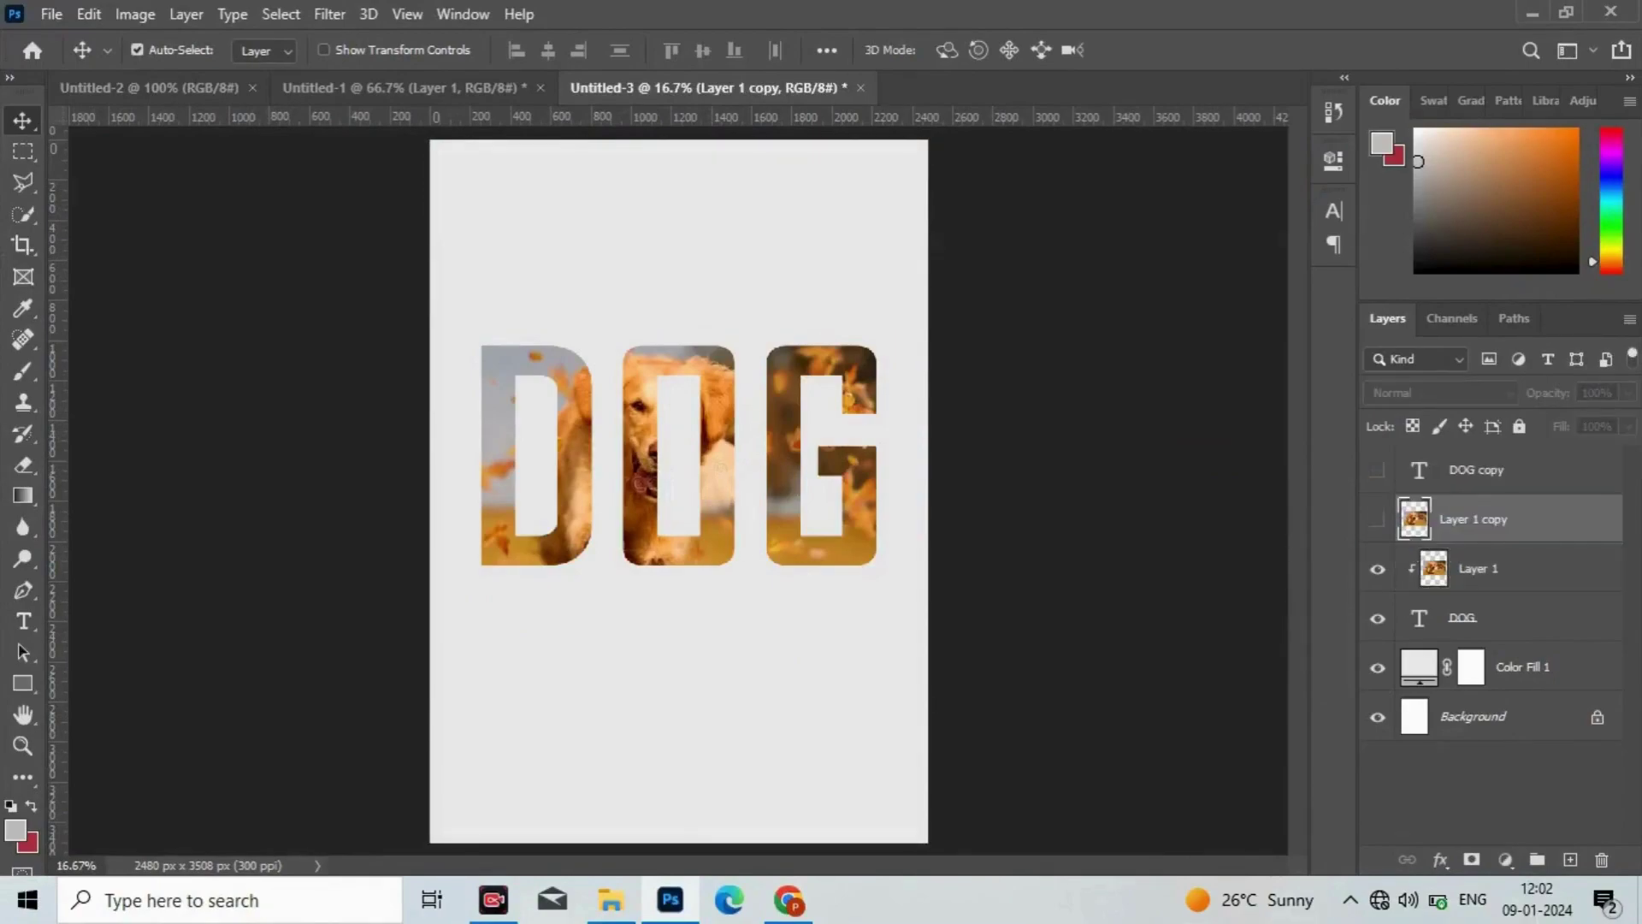
{"action": "left_click", "coordinate": [1377, 519]}
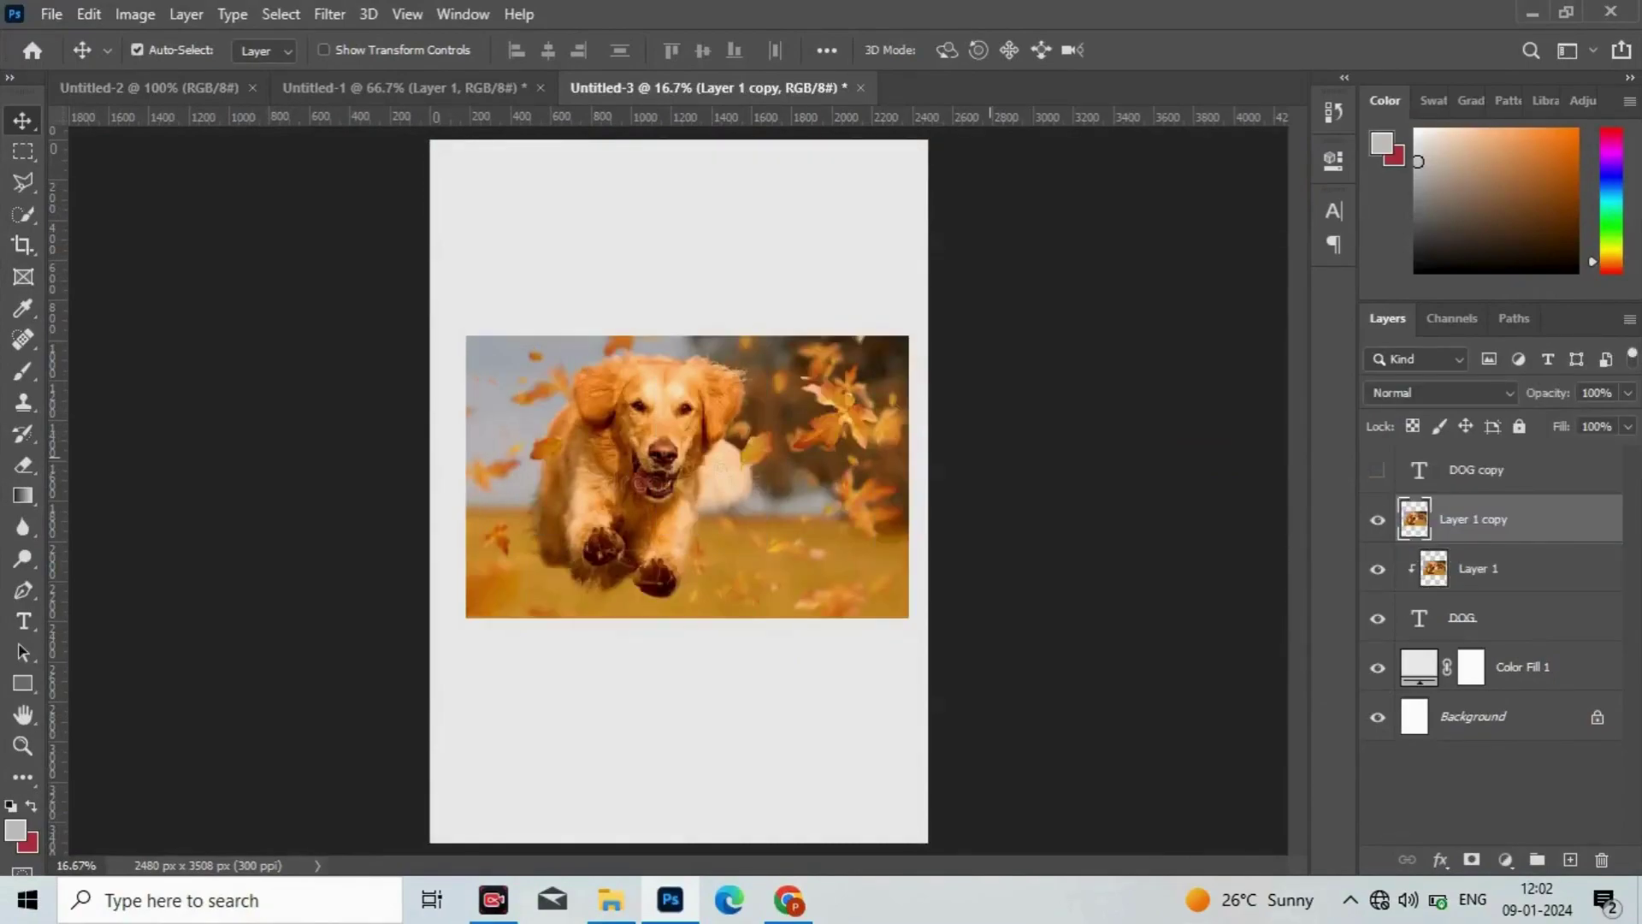
- Mask Layer 1 copy to just the dog using Select Subject
{"action": "left_click", "coordinate": [281, 14]}
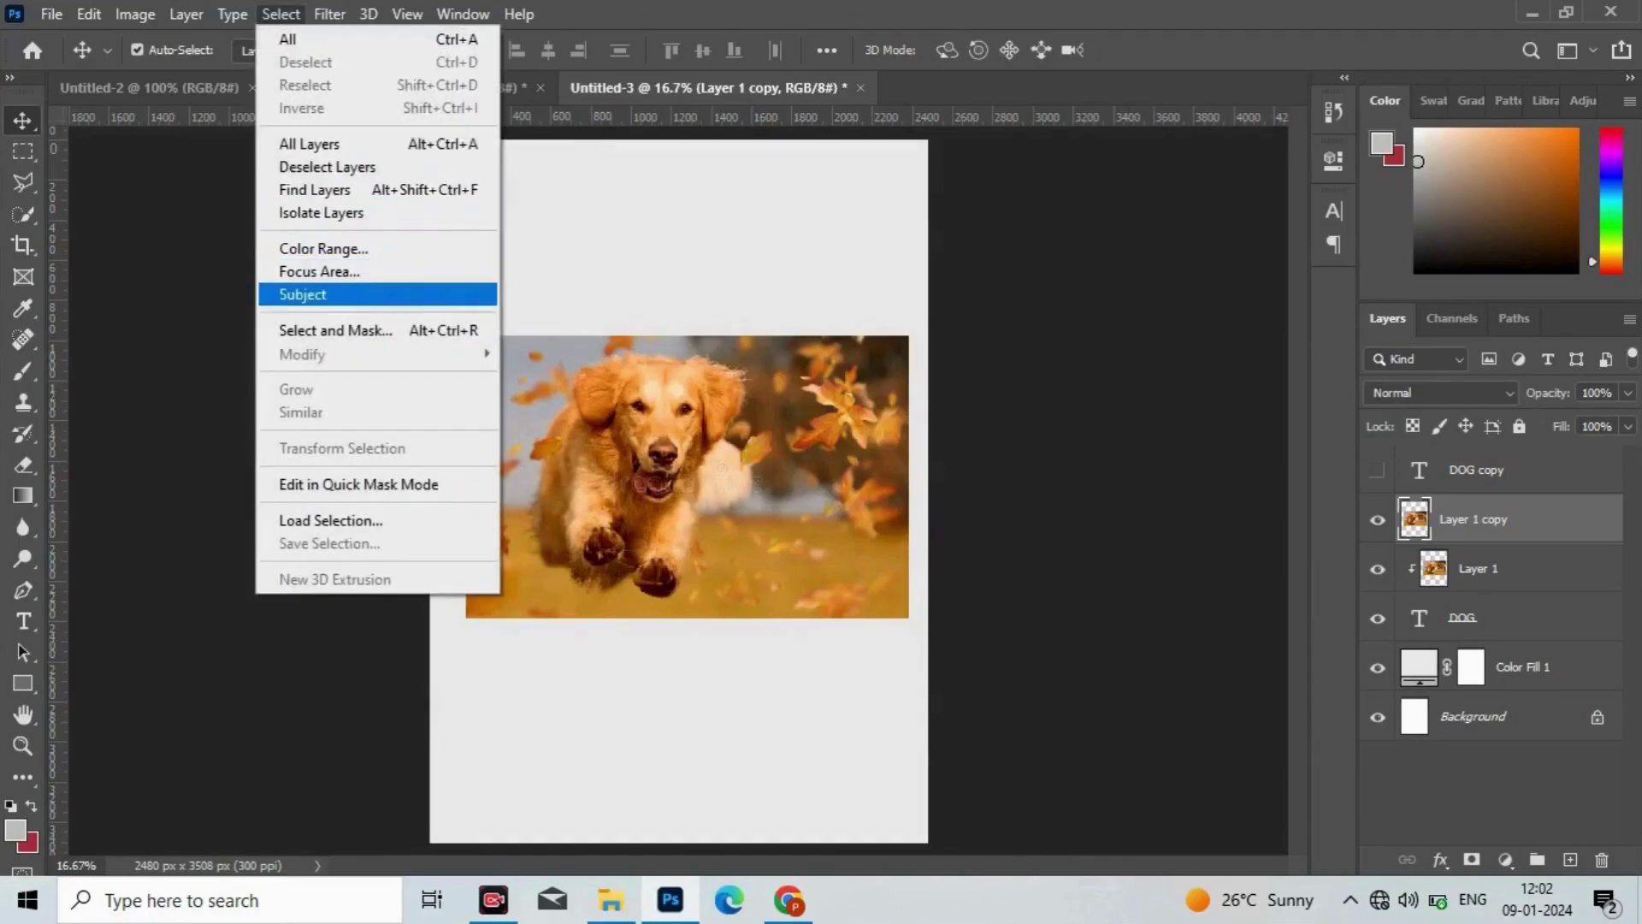
{"action": "left_click", "coordinate": [303, 294]}
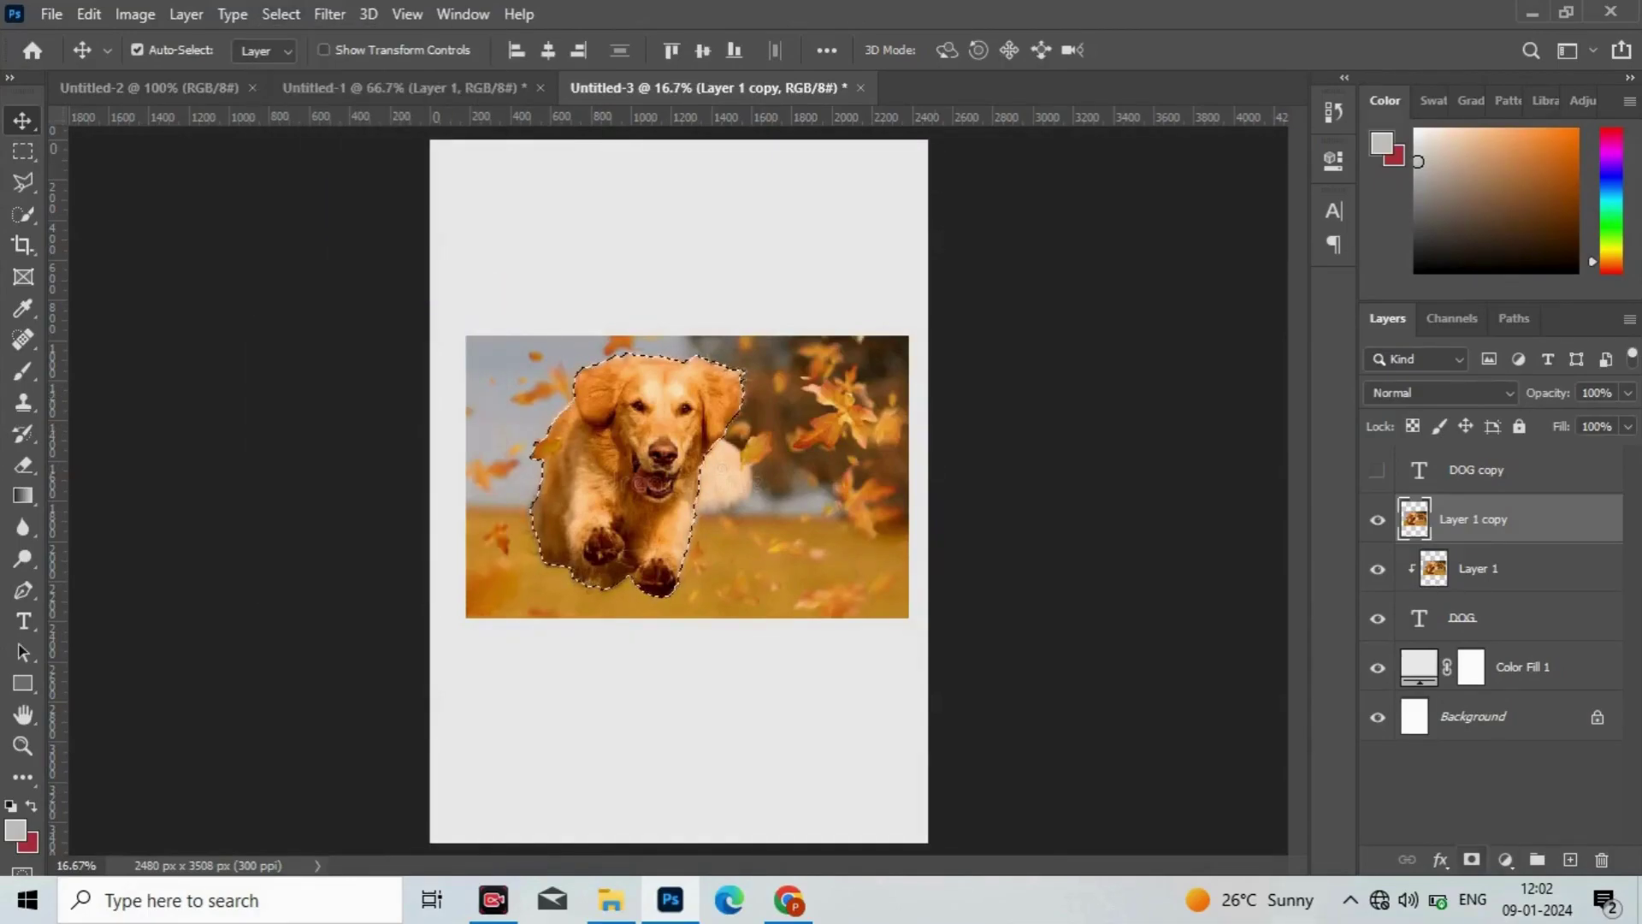
{"action": "left_click", "coordinate": [1471, 859]}
- Show the DOG copy text layer and reduce its fill to 0%
{"action": "left_click", "coordinate": [1478, 567]}
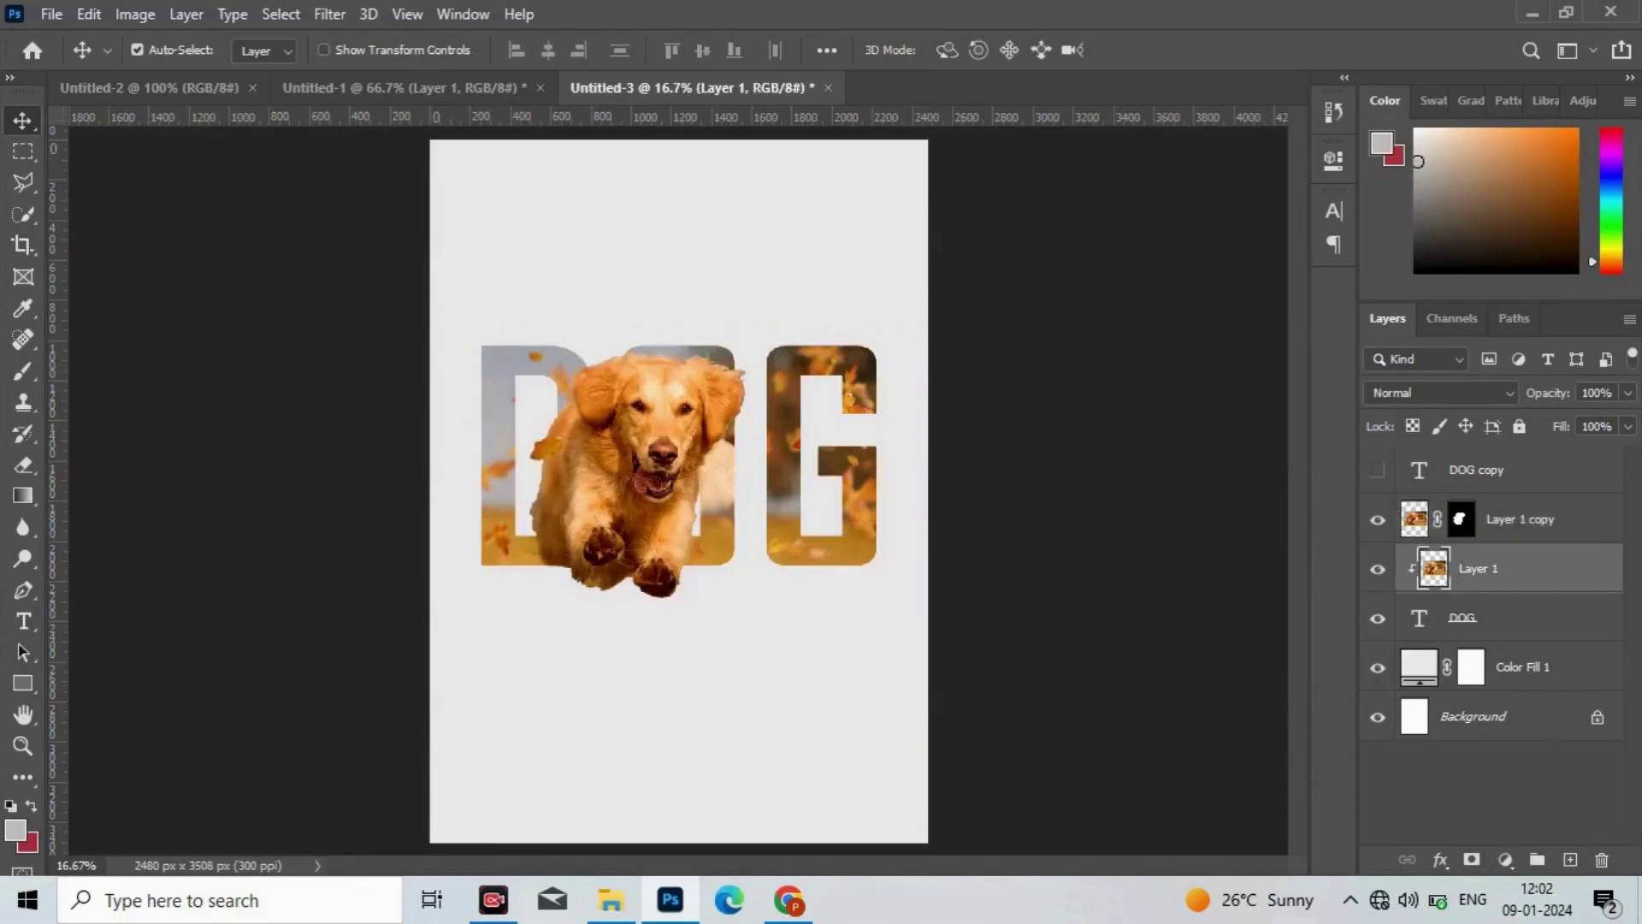
{"action": "left_click", "coordinate": [1377, 469]}
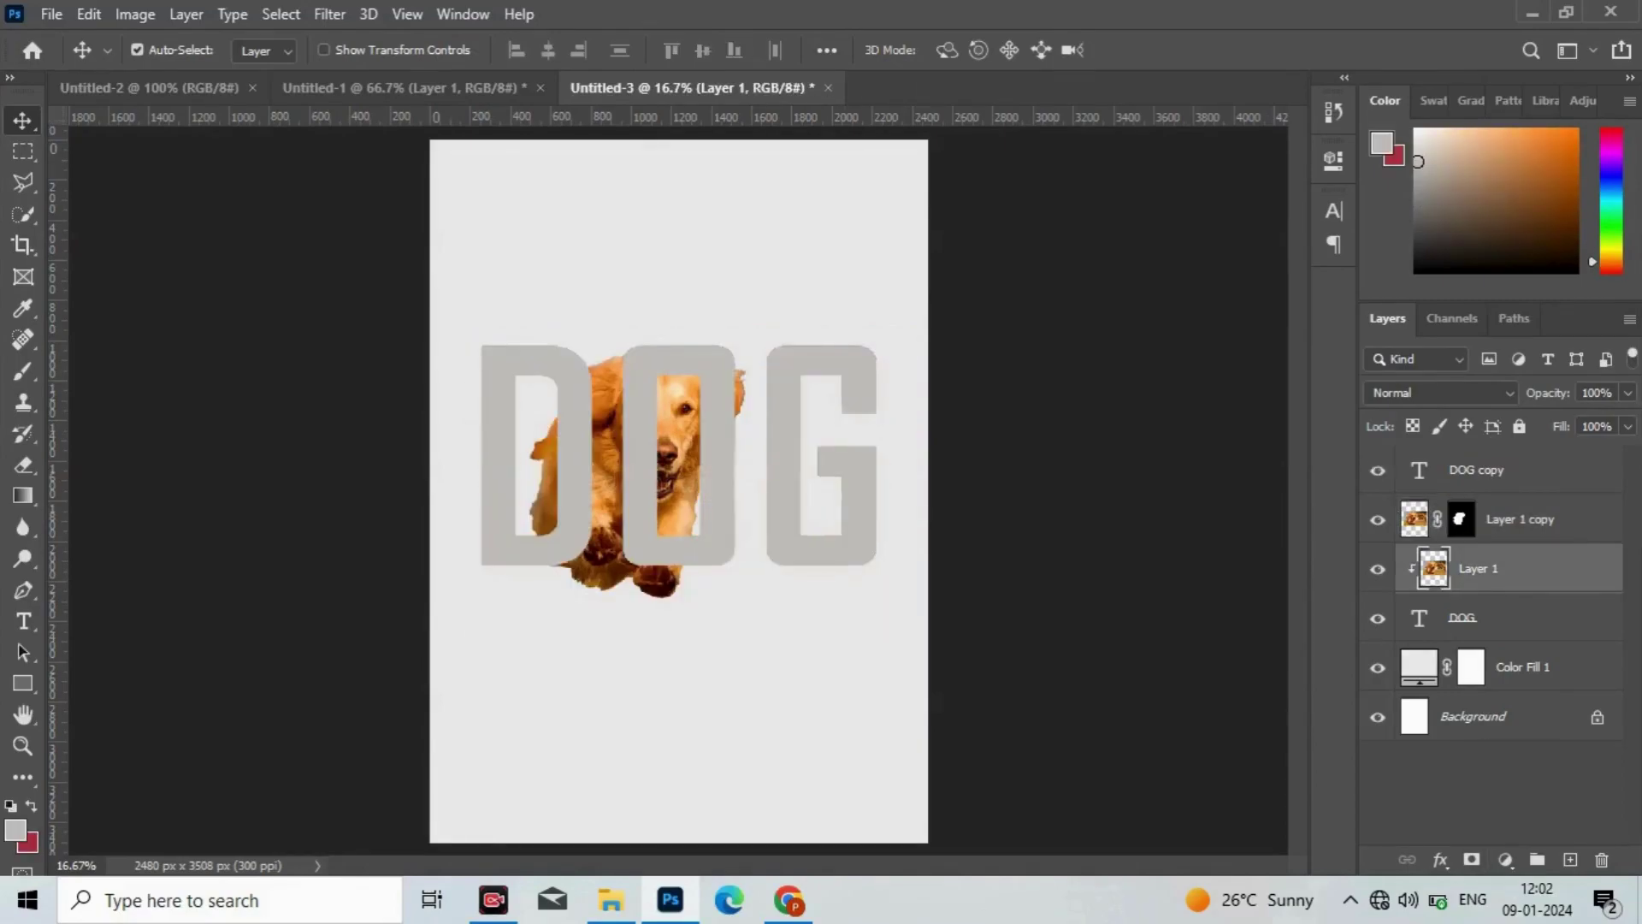
{"action": "left_click", "coordinate": [1505, 469]}
{"action": "left_click", "coordinate": [1628, 426]}
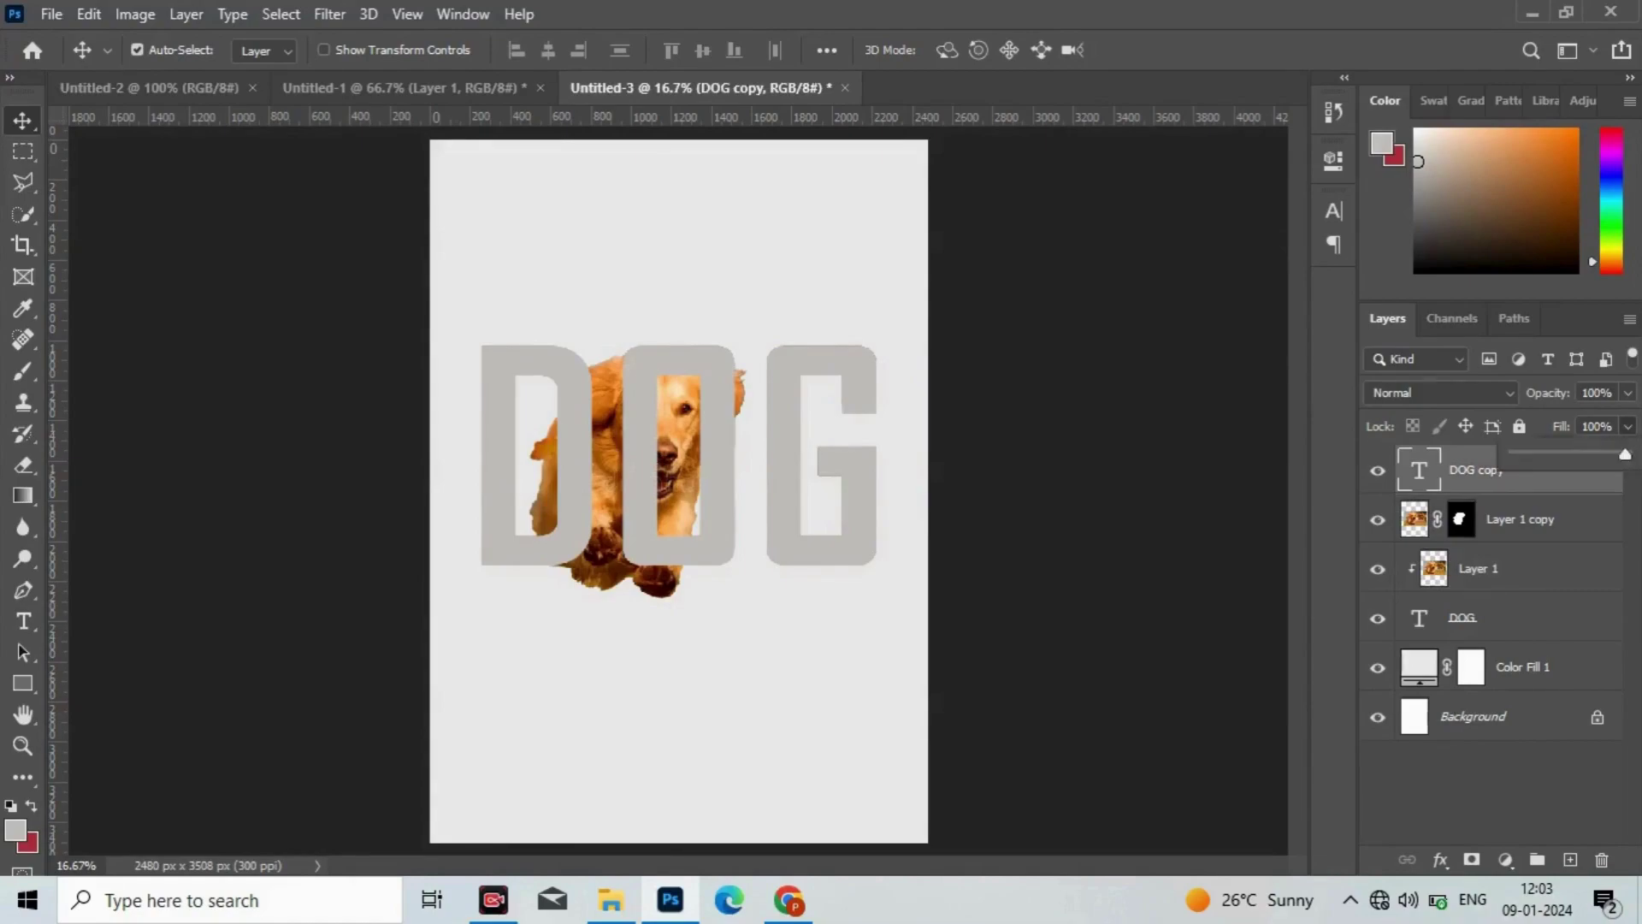
{"action": "left_click_drag", "start_coordinate": [1627, 455], "coordinate": [1515, 455]}
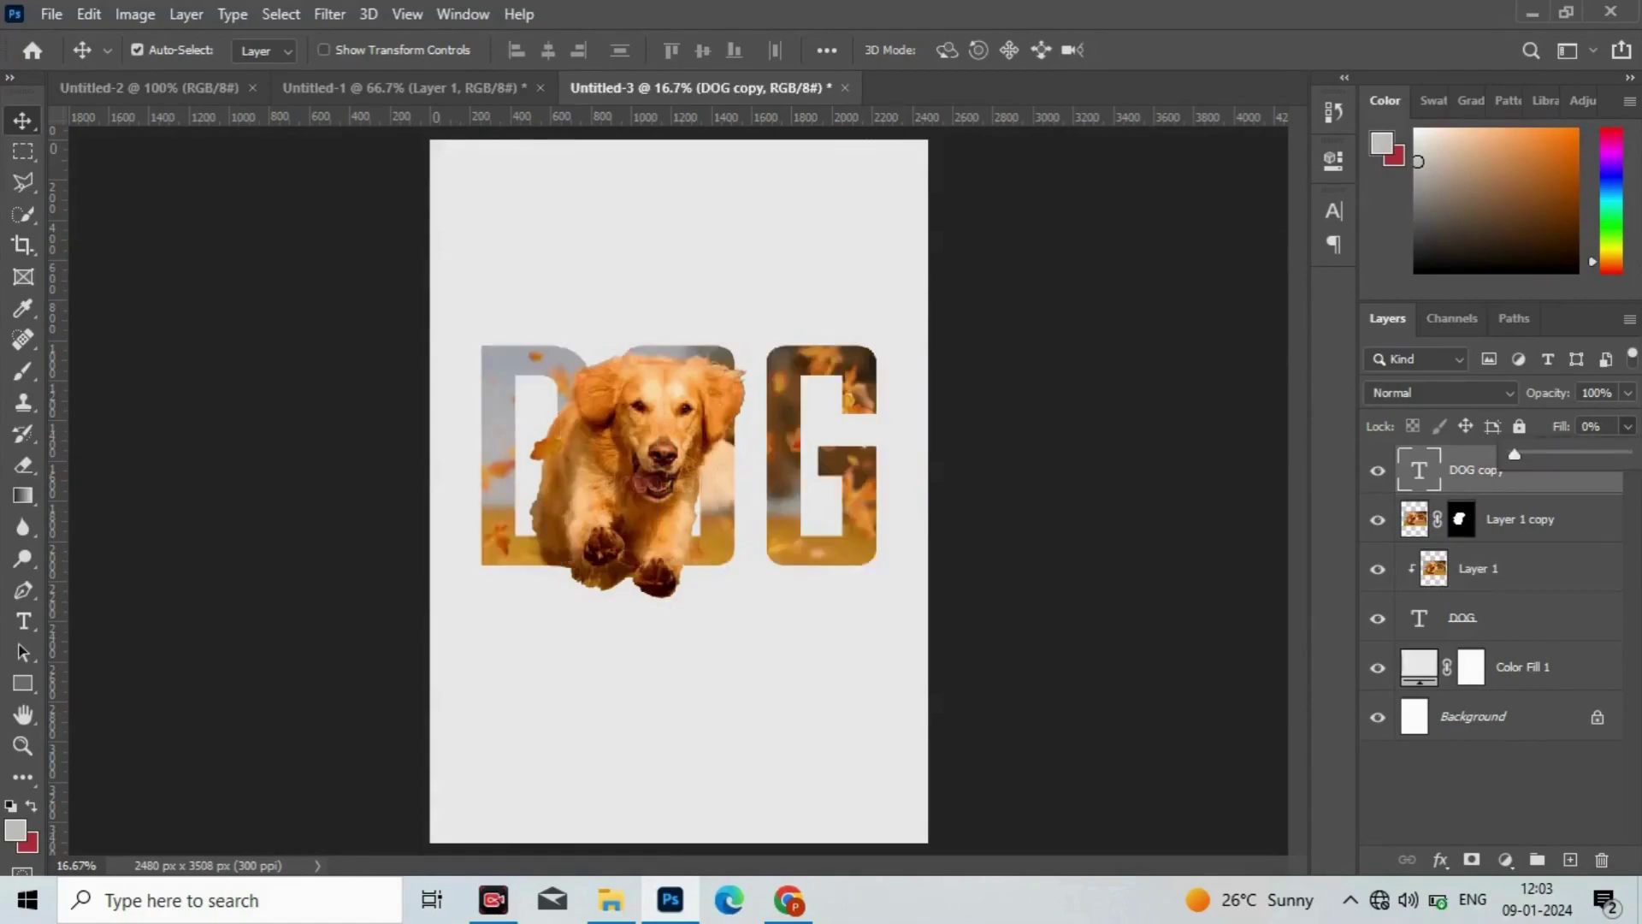
- Give DOG copy an 8 px outside stroke in near-white #fcfafa
{"action": "key", "text": "Return"}
{"action": "left_click", "coordinate": [1440, 858]}
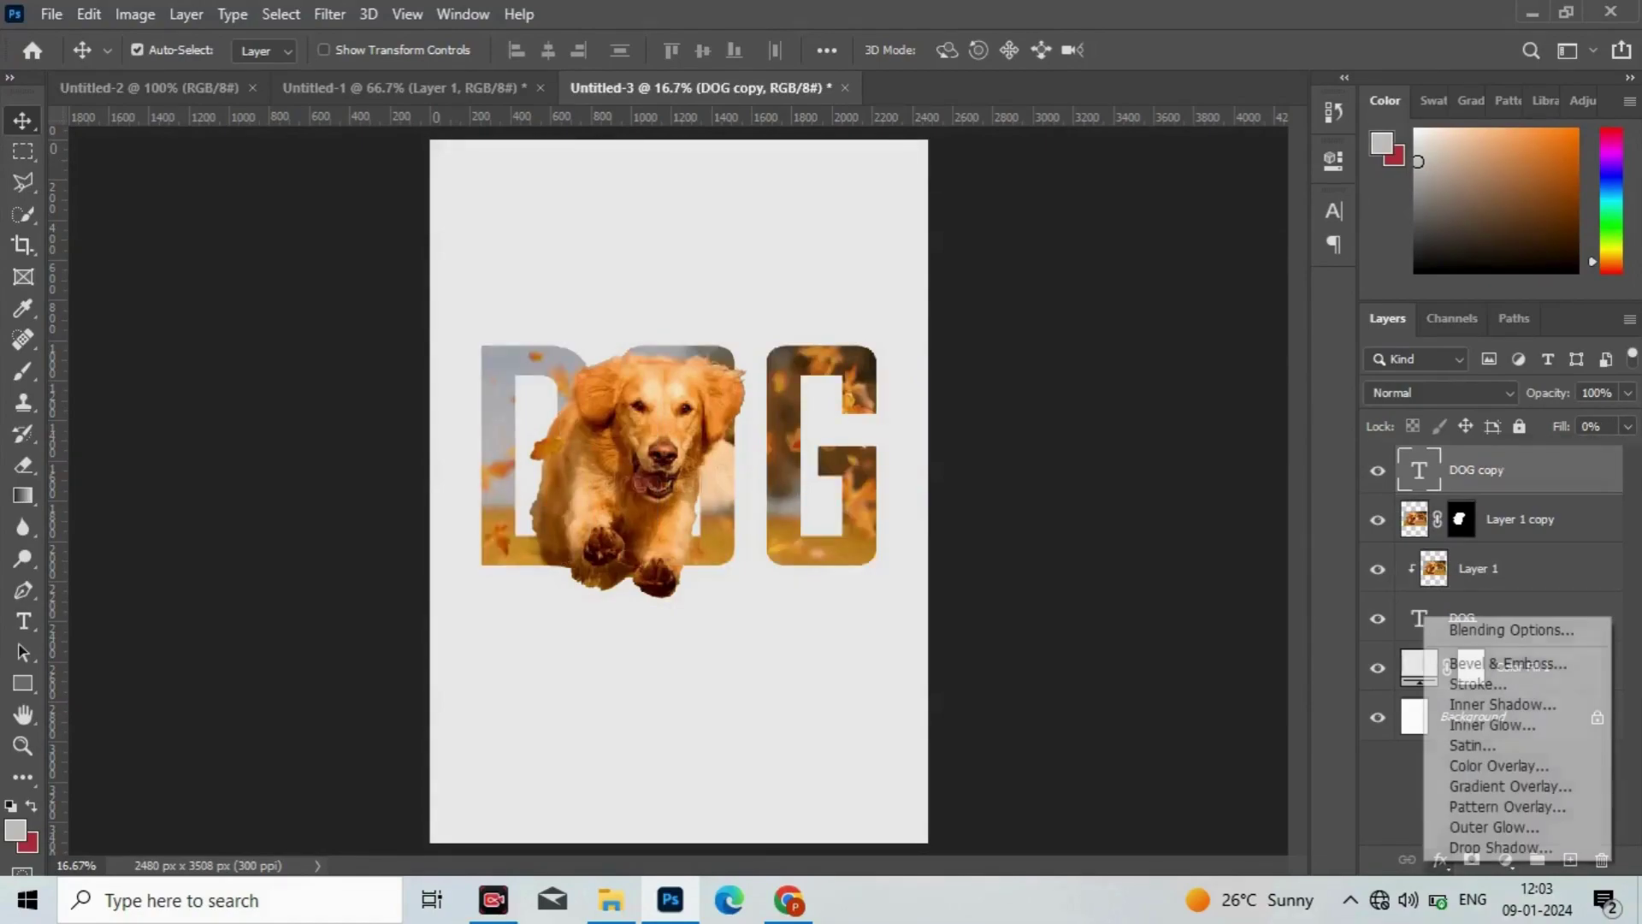
{"action": "left_click", "coordinate": [1471, 682]}
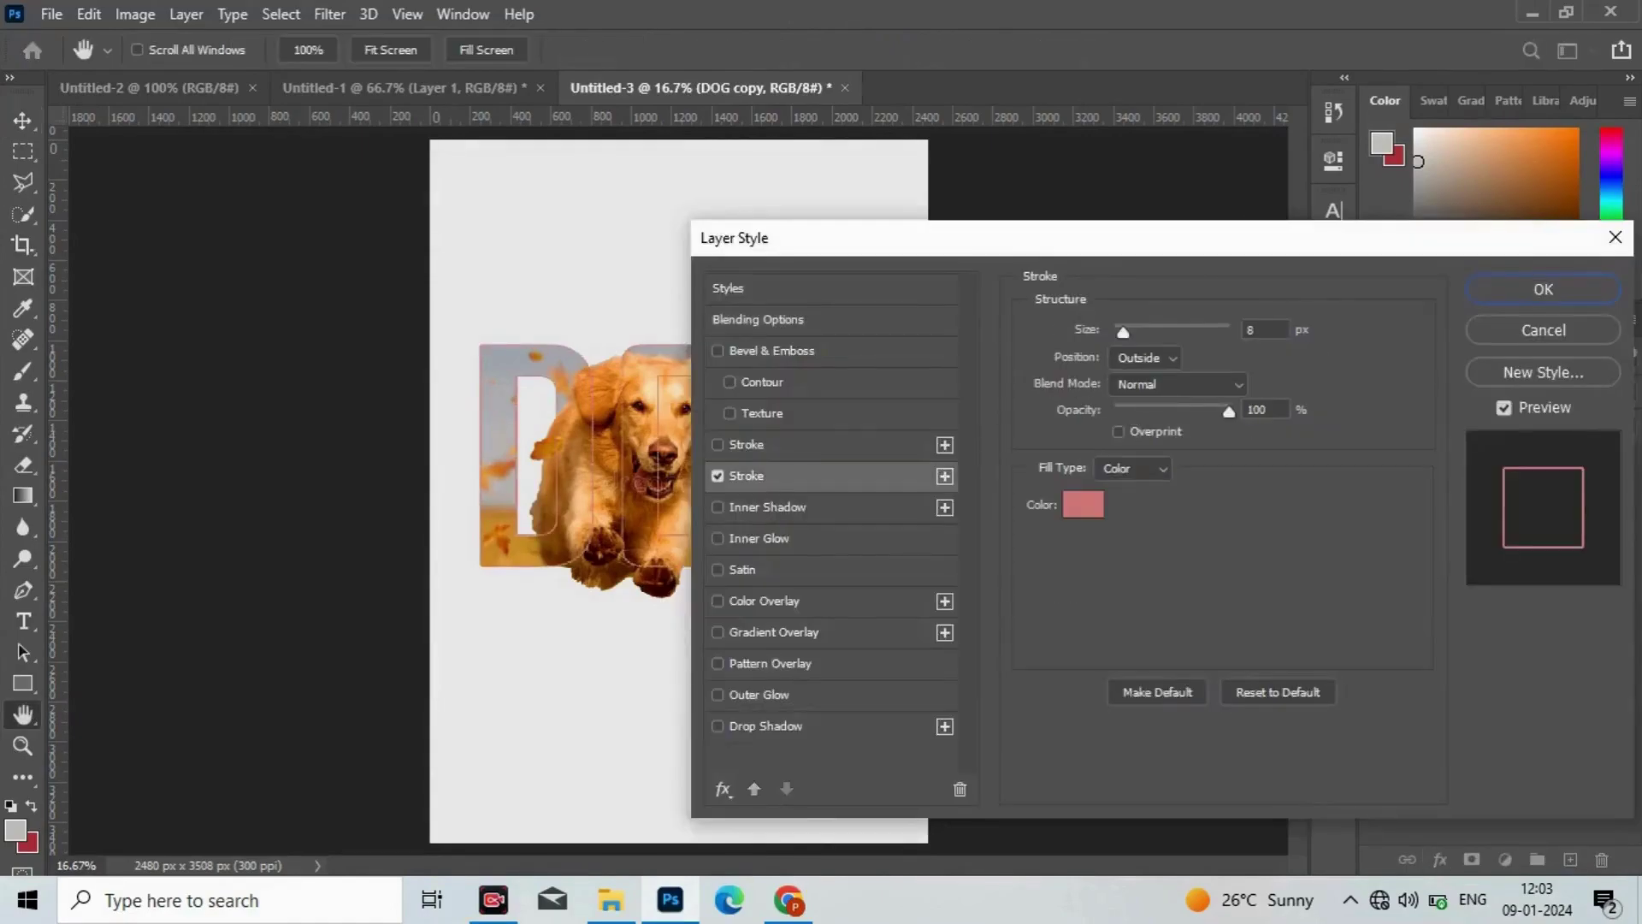
{"action": "left_click", "coordinate": [1083, 503]}
{"action": "left_click", "coordinate": [797, 273]}
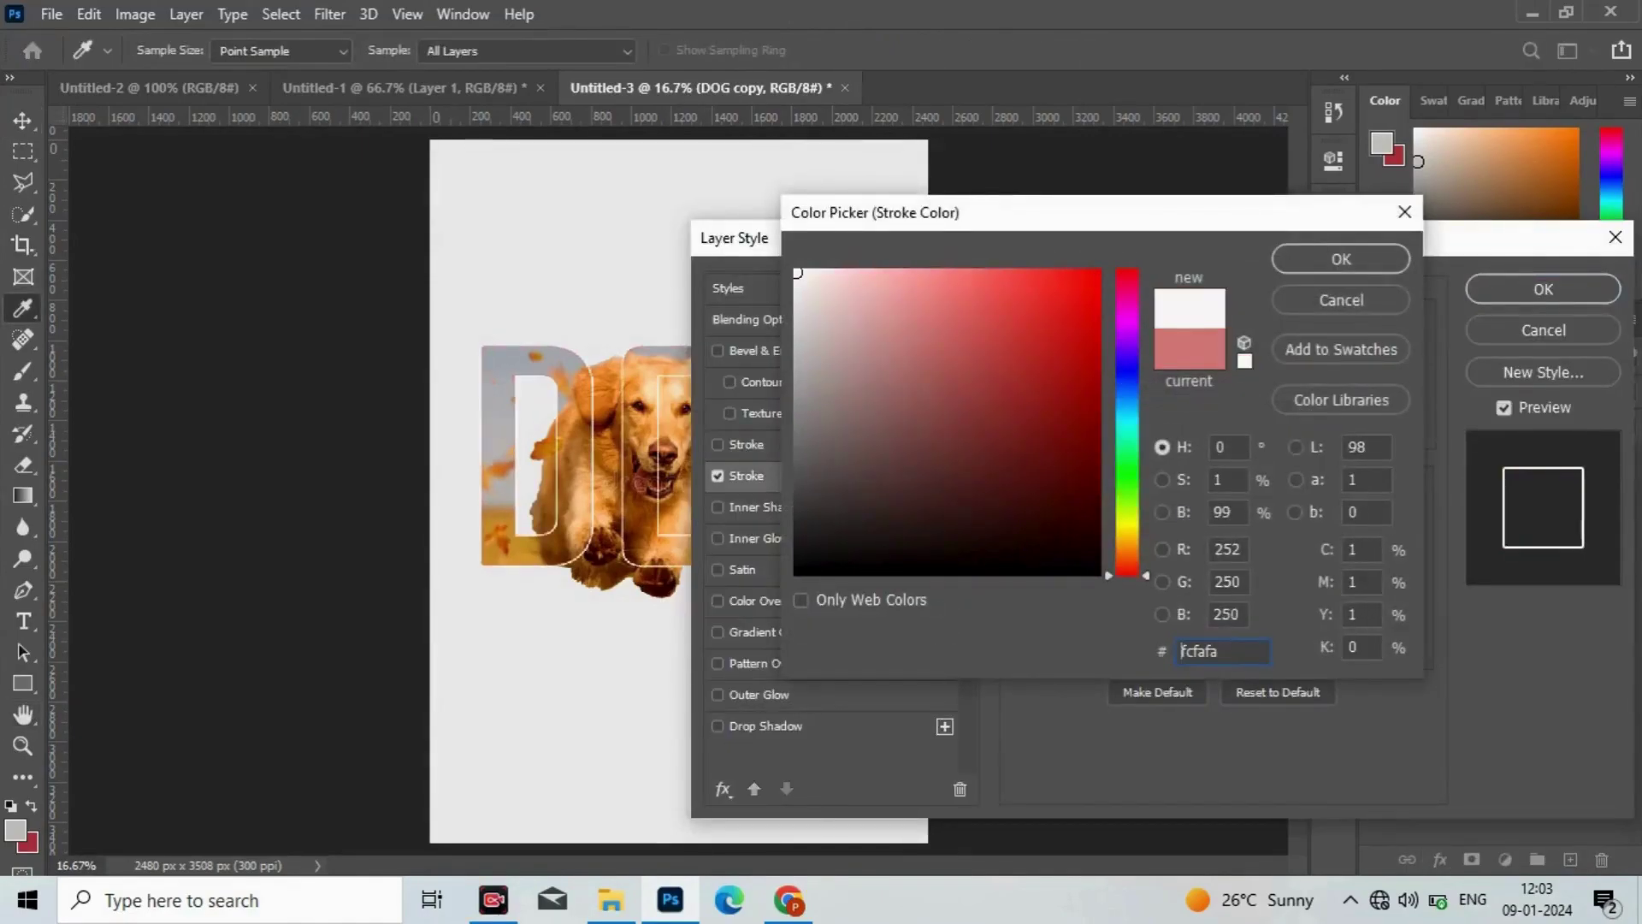
{"action": "left_click", "coordinate": [1340, 258]}
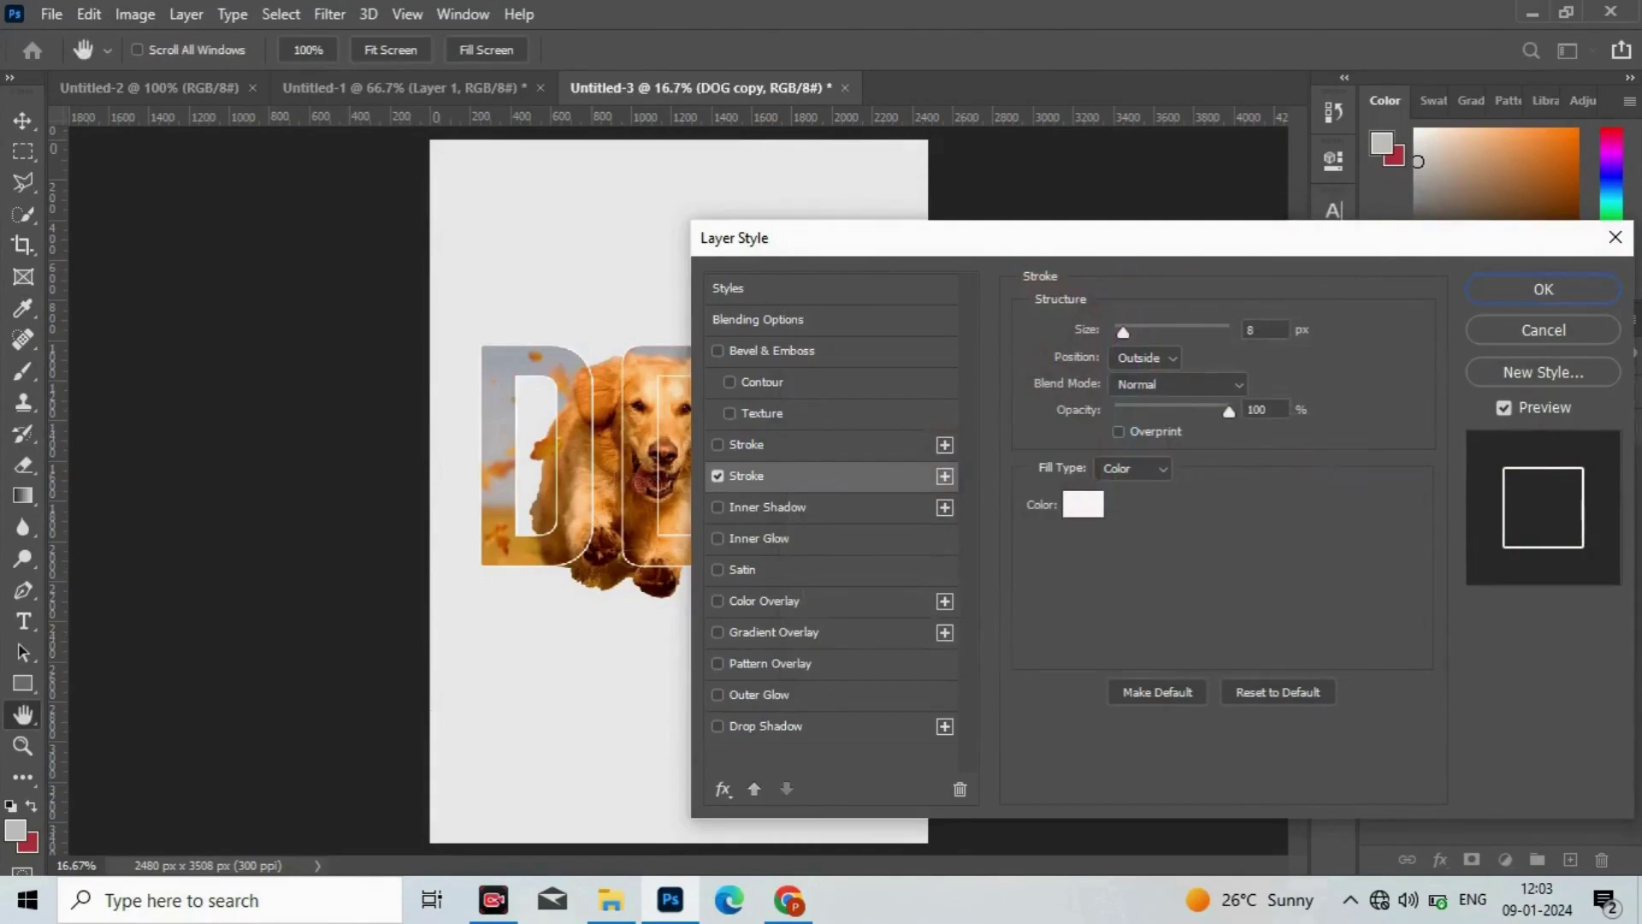
- Add a drop shadow with distance 14, spread 30 and size 35, and apply the effects
{"action": "left_click", "coordinate": [766, 725]}
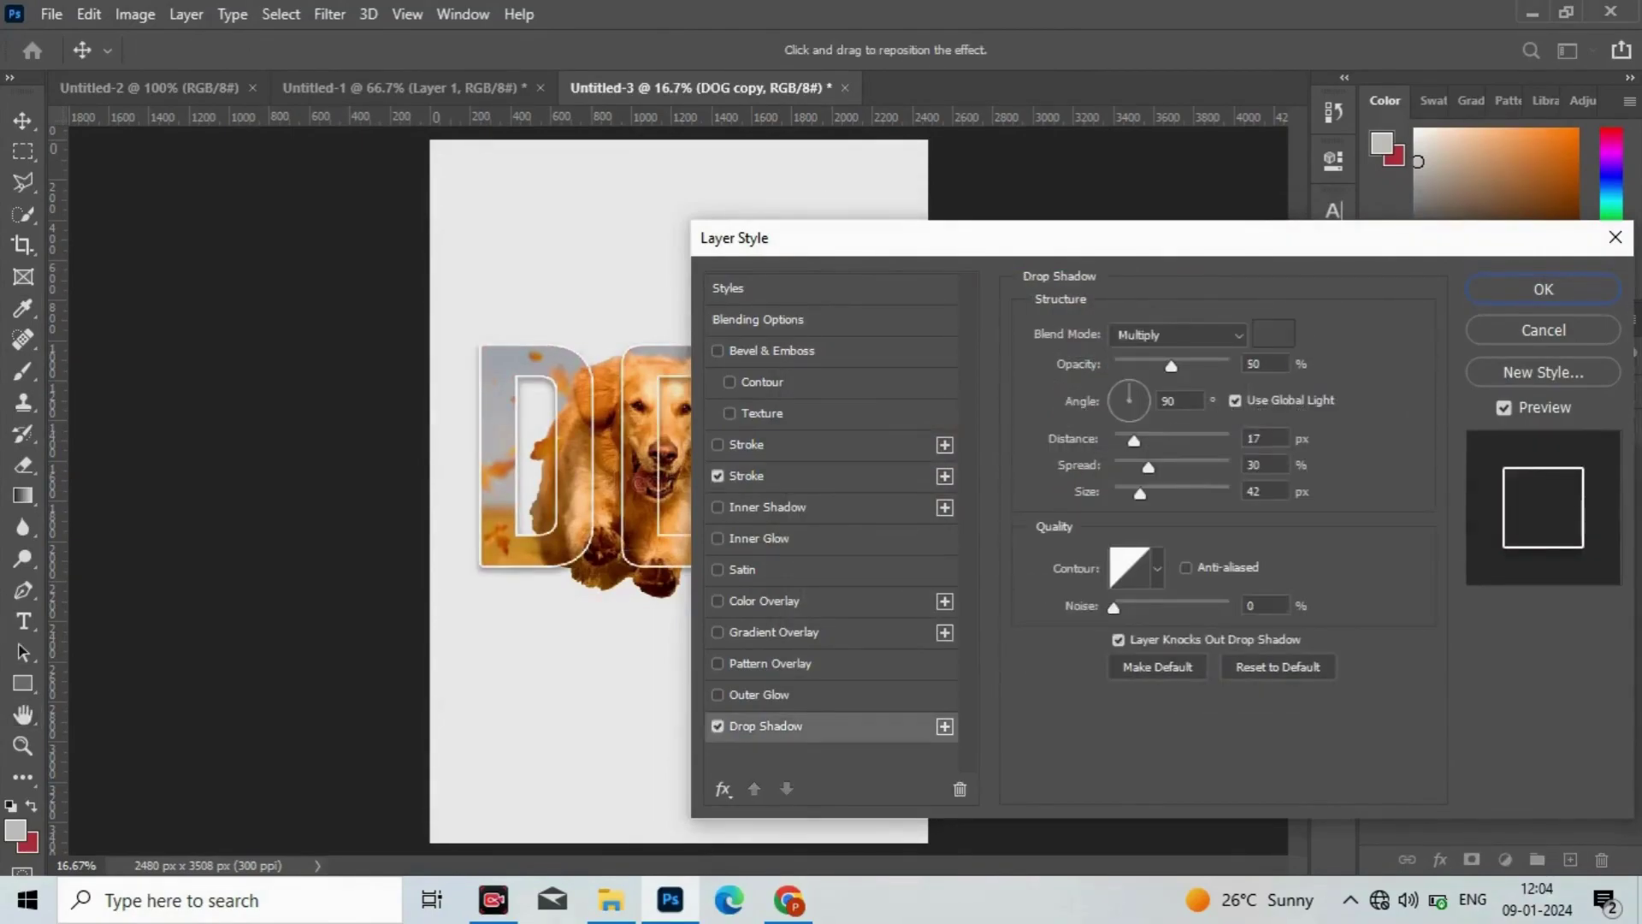
{"action": "left_click_drag", "start_coordinate": [1134, 441], "coordinate": [1130, 440]}
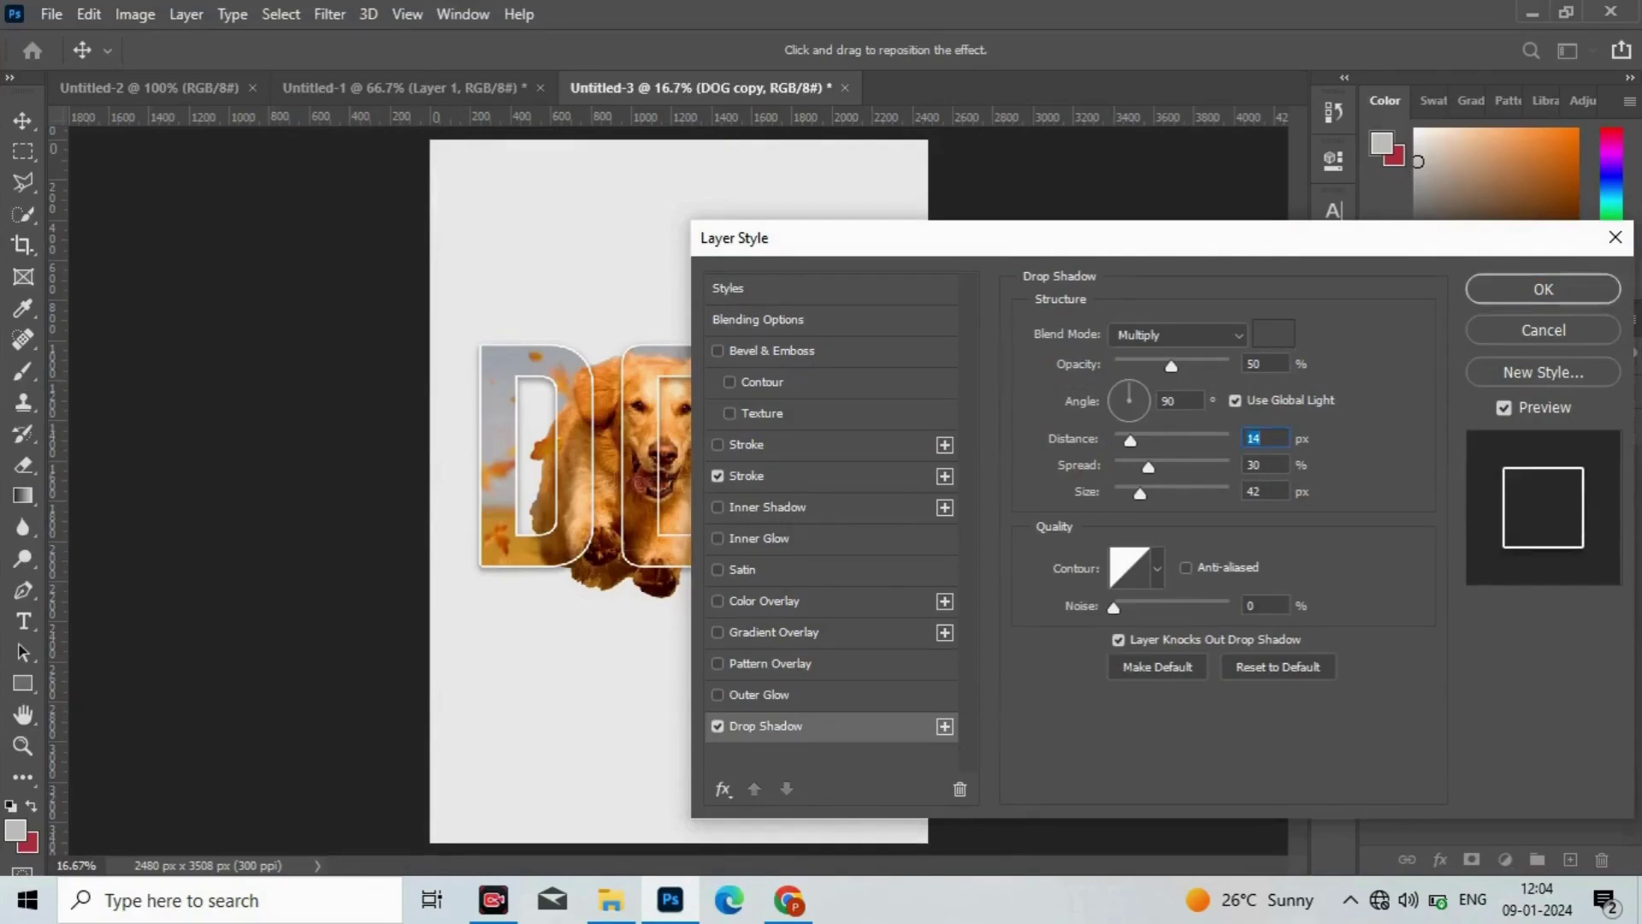
{"action": "left_click_drag", "start_coordinate": [1140, 494], "coordinate": [1136, 493]}
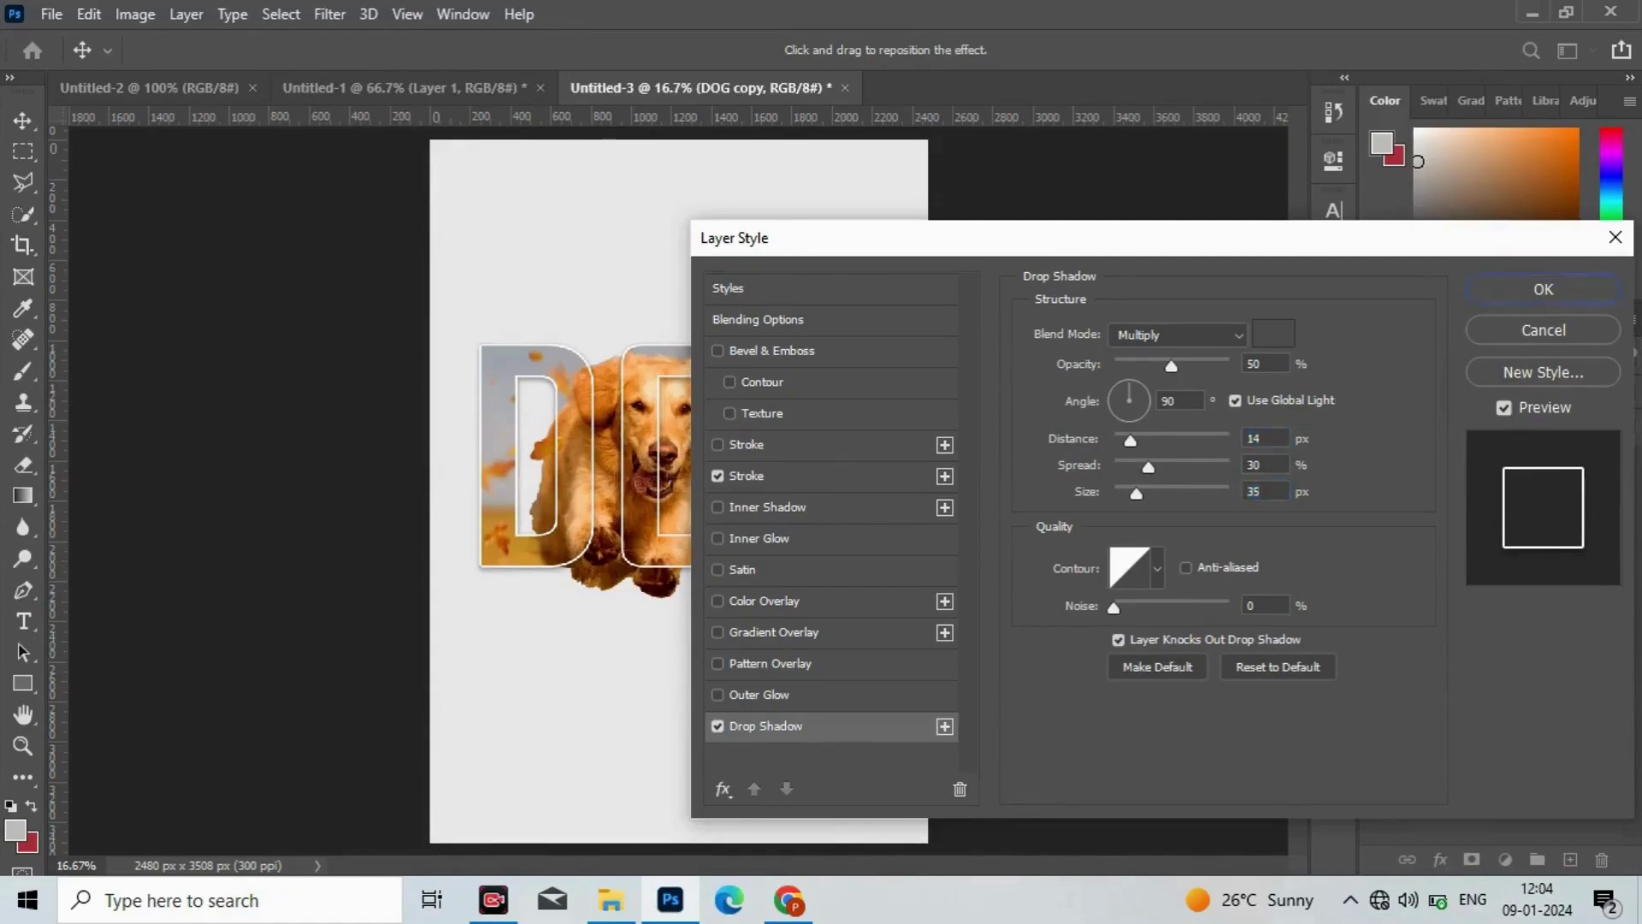
{"action": "left_click", "coordinate": [1543, 289]}
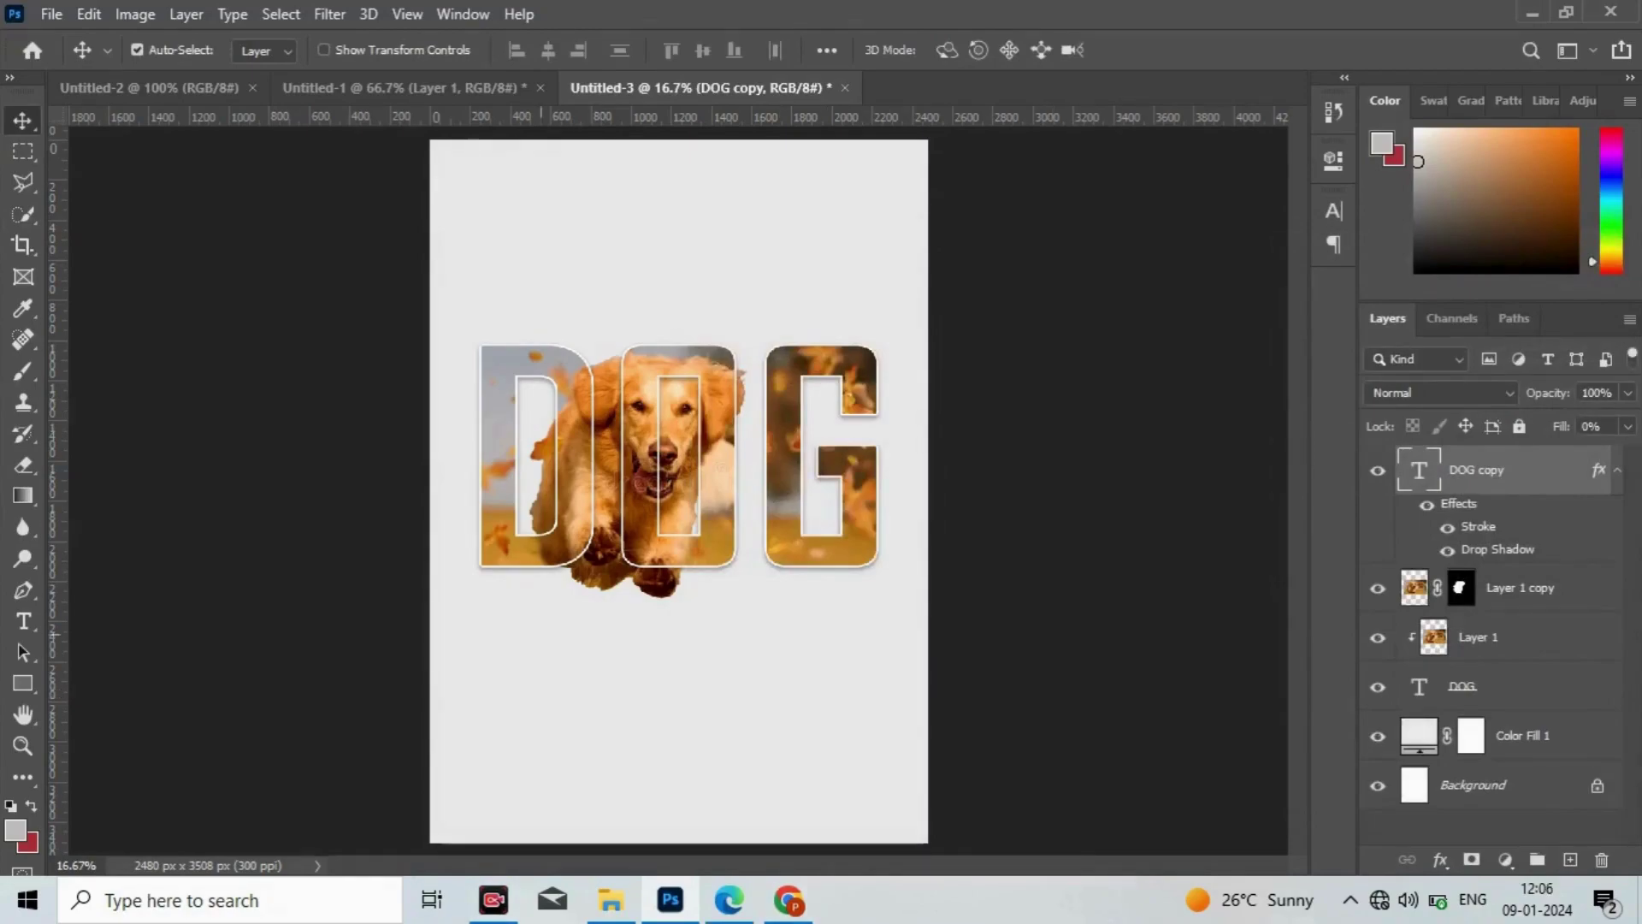
- Type the heading "Let's DOG" near the top of the page, replacing the placeholder text
{"action": "key", "text": "t"}
{"action": "left_click", "coordinate": [590, 226]}
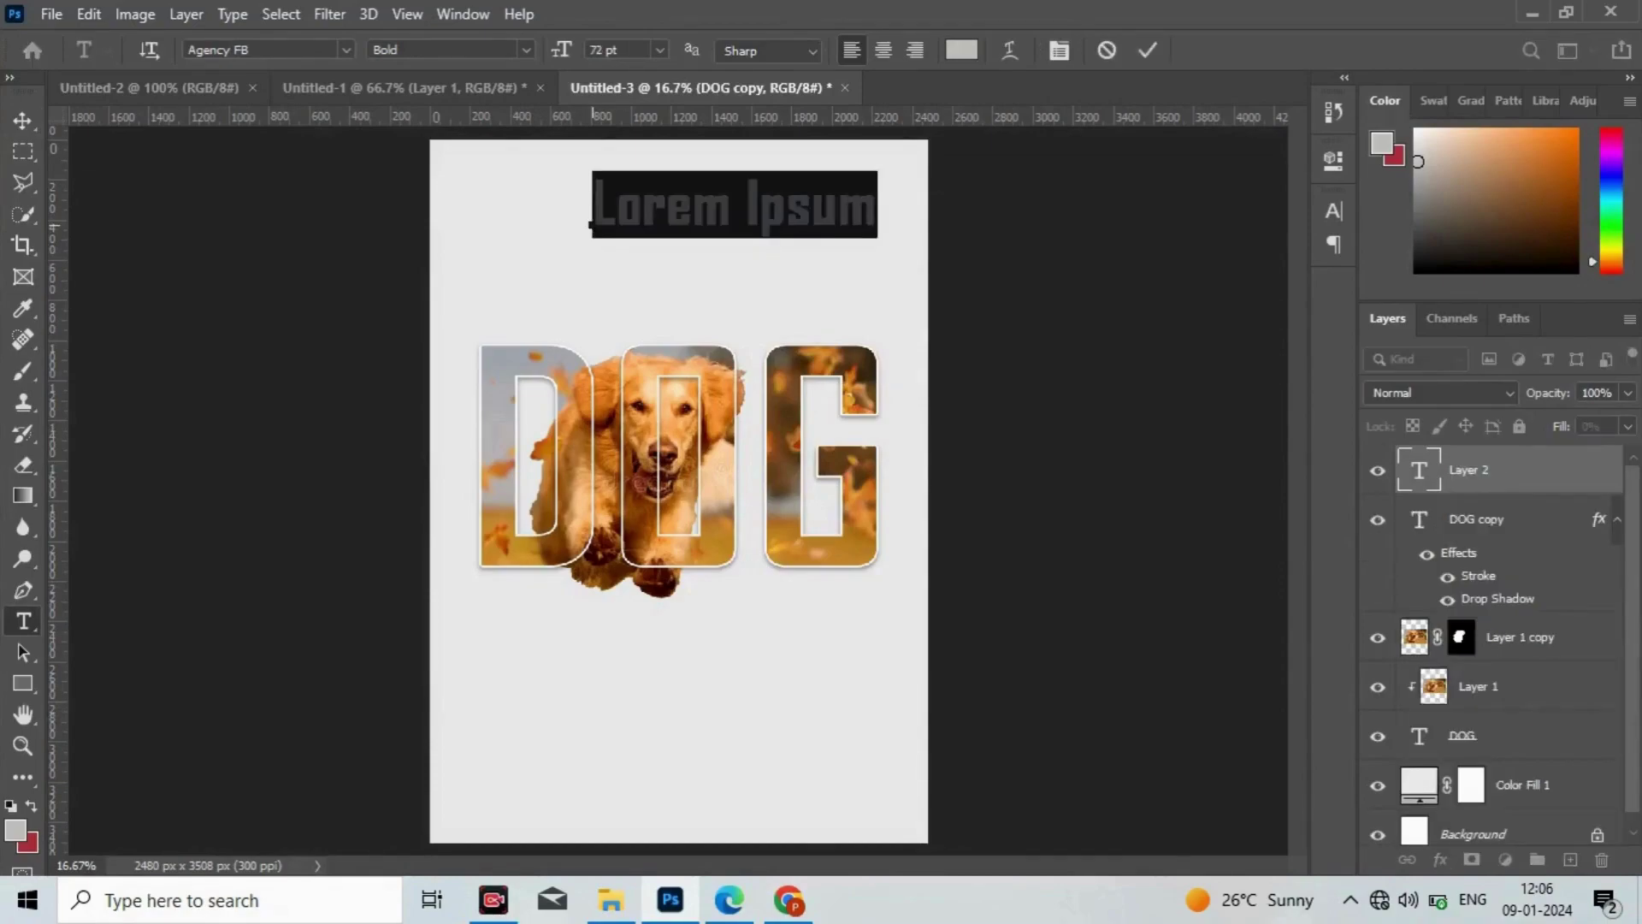
{"action": "key", "text": "BackSpace"}
{"action": "type", "text": "Let"}
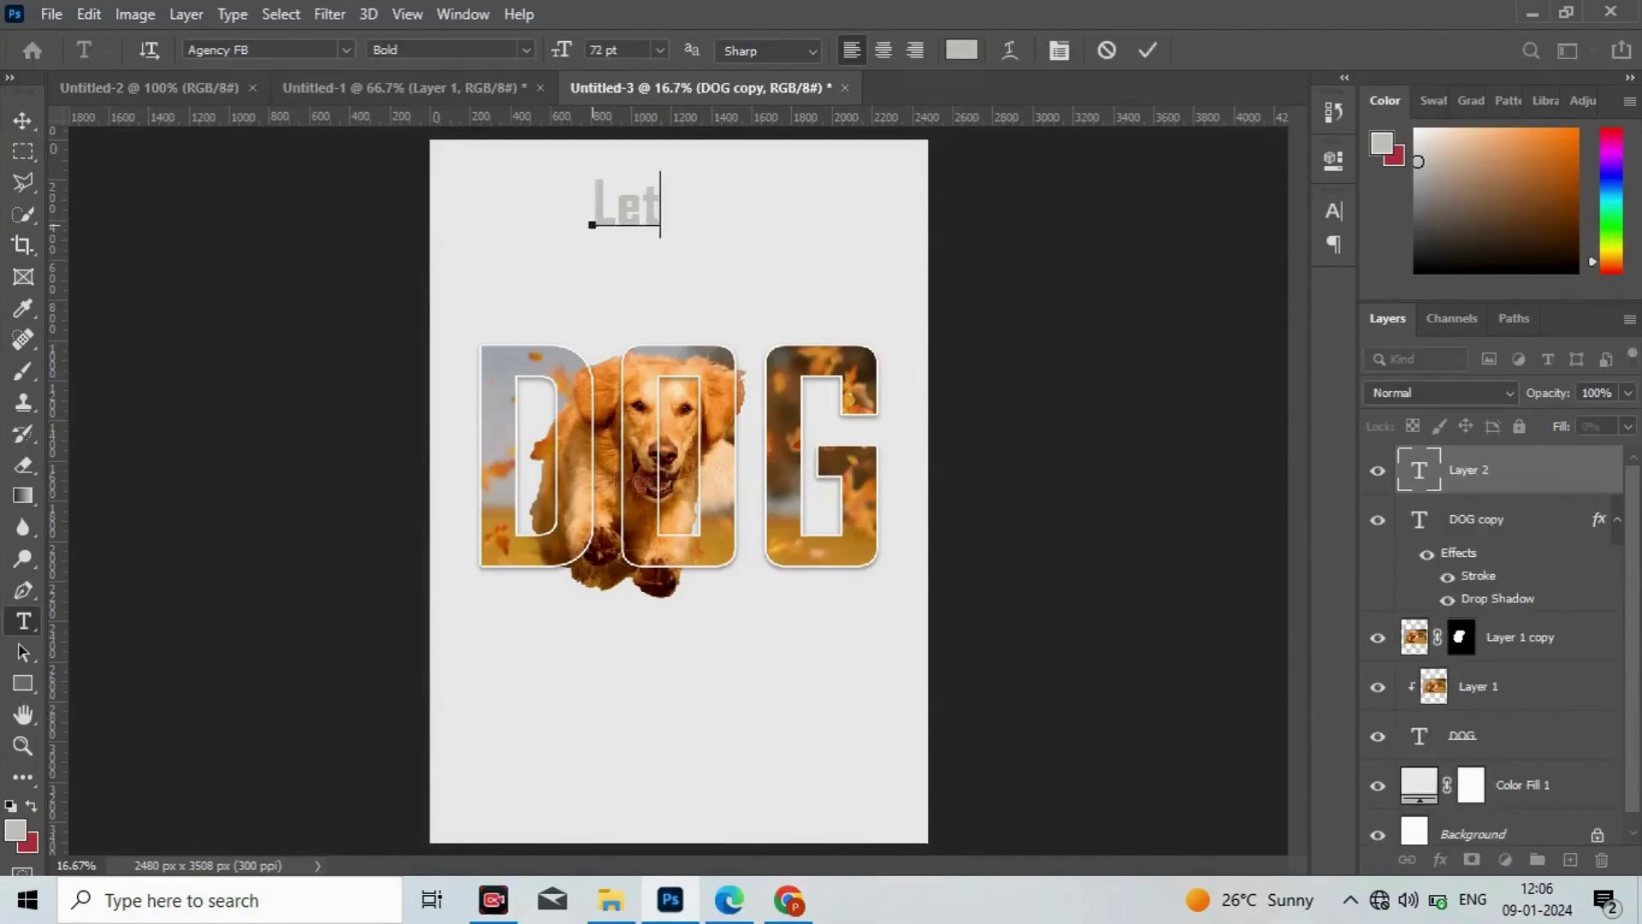
{"action": "type", "text": "'s"}
{"action": "type", "text": " DOG"}
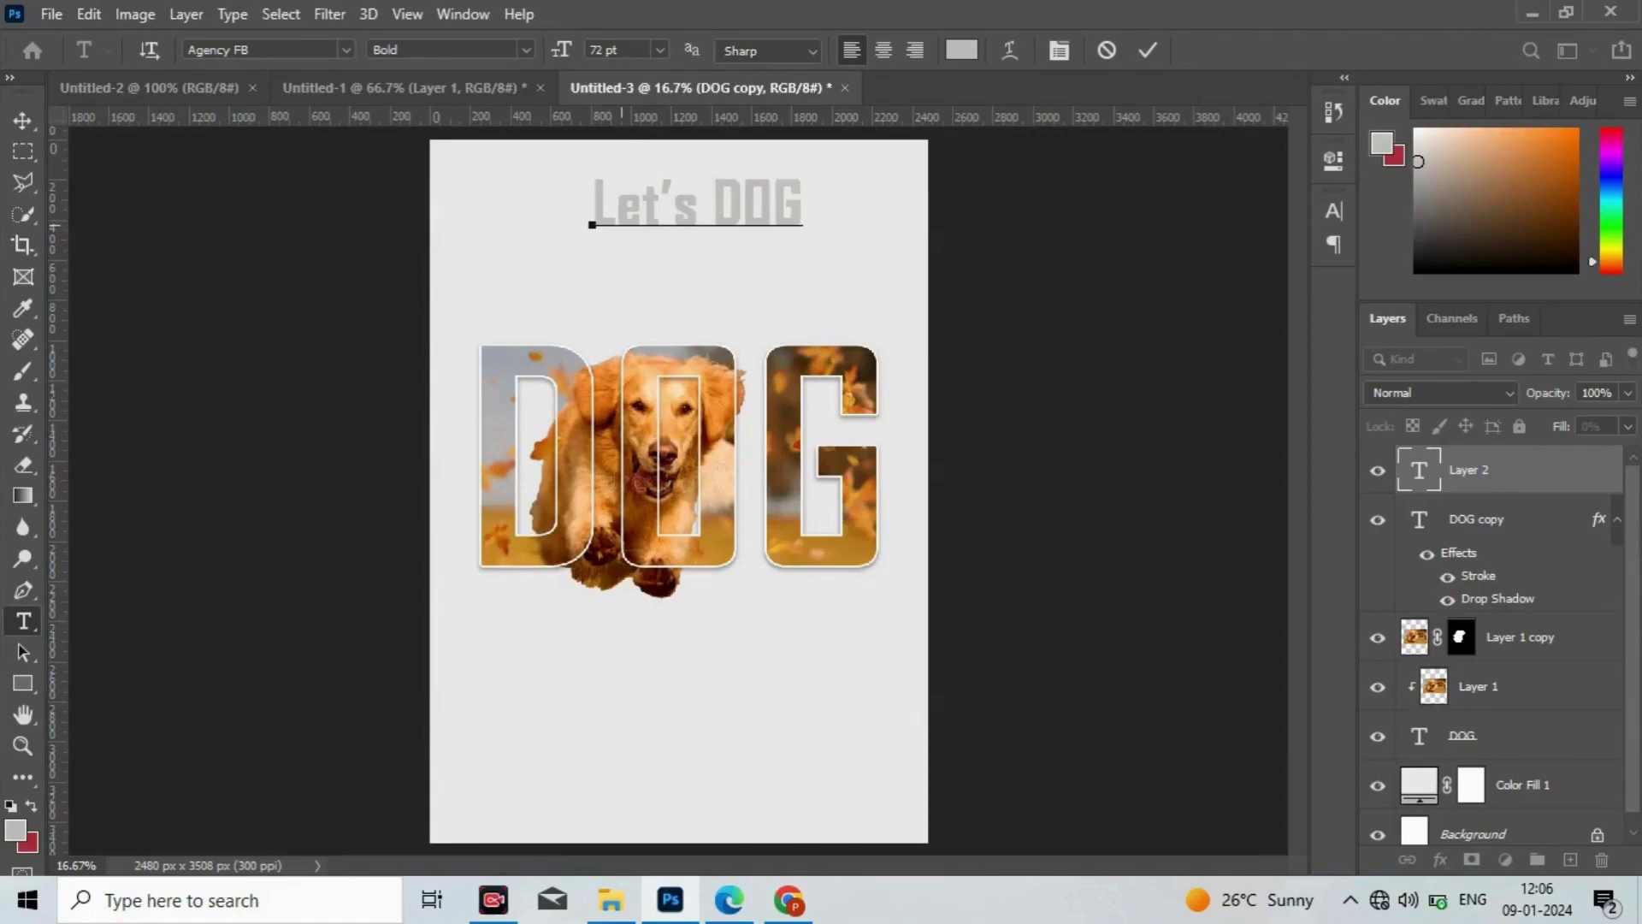
{"action": "mouse_move", "coordinate": [516, 638]}
{"action": "left_mouse_down"}
{"action": "mouse_move", "coordinate": [791, 718]}
{"action": "mouse_move", "coordinate": [948, 735]}
{"action": "left_mouse_up"}
- Set the body paragraph font size to 24 pt
{"action": "left_click", "coordinate": [660, 49]}
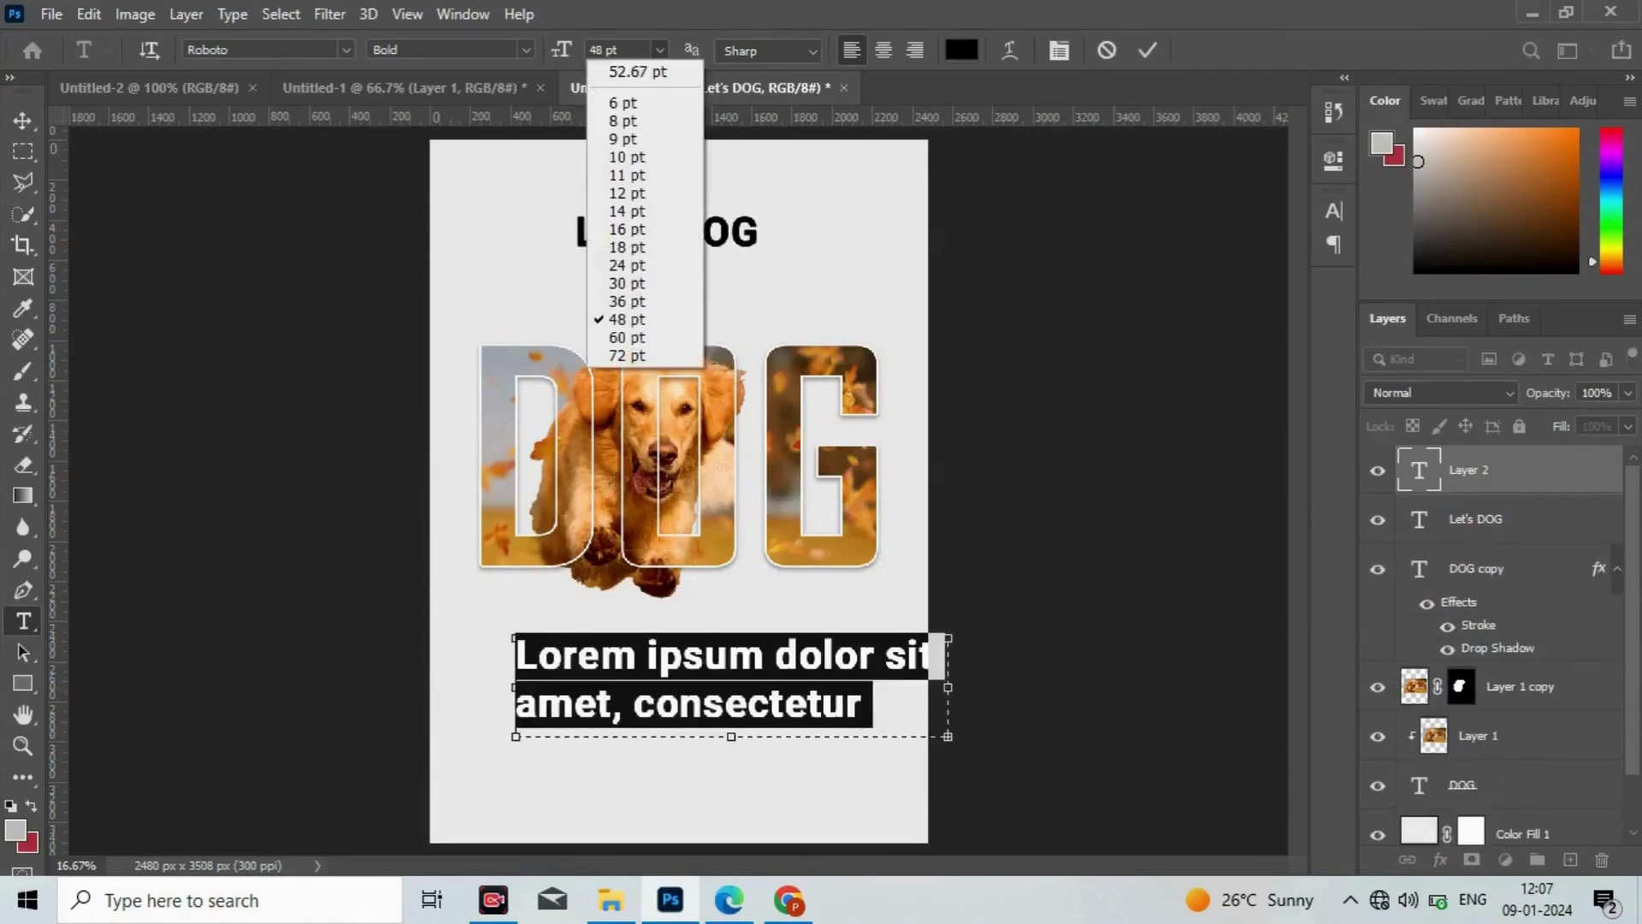
{"action": "left_click", "coordinate": [633, 264]}
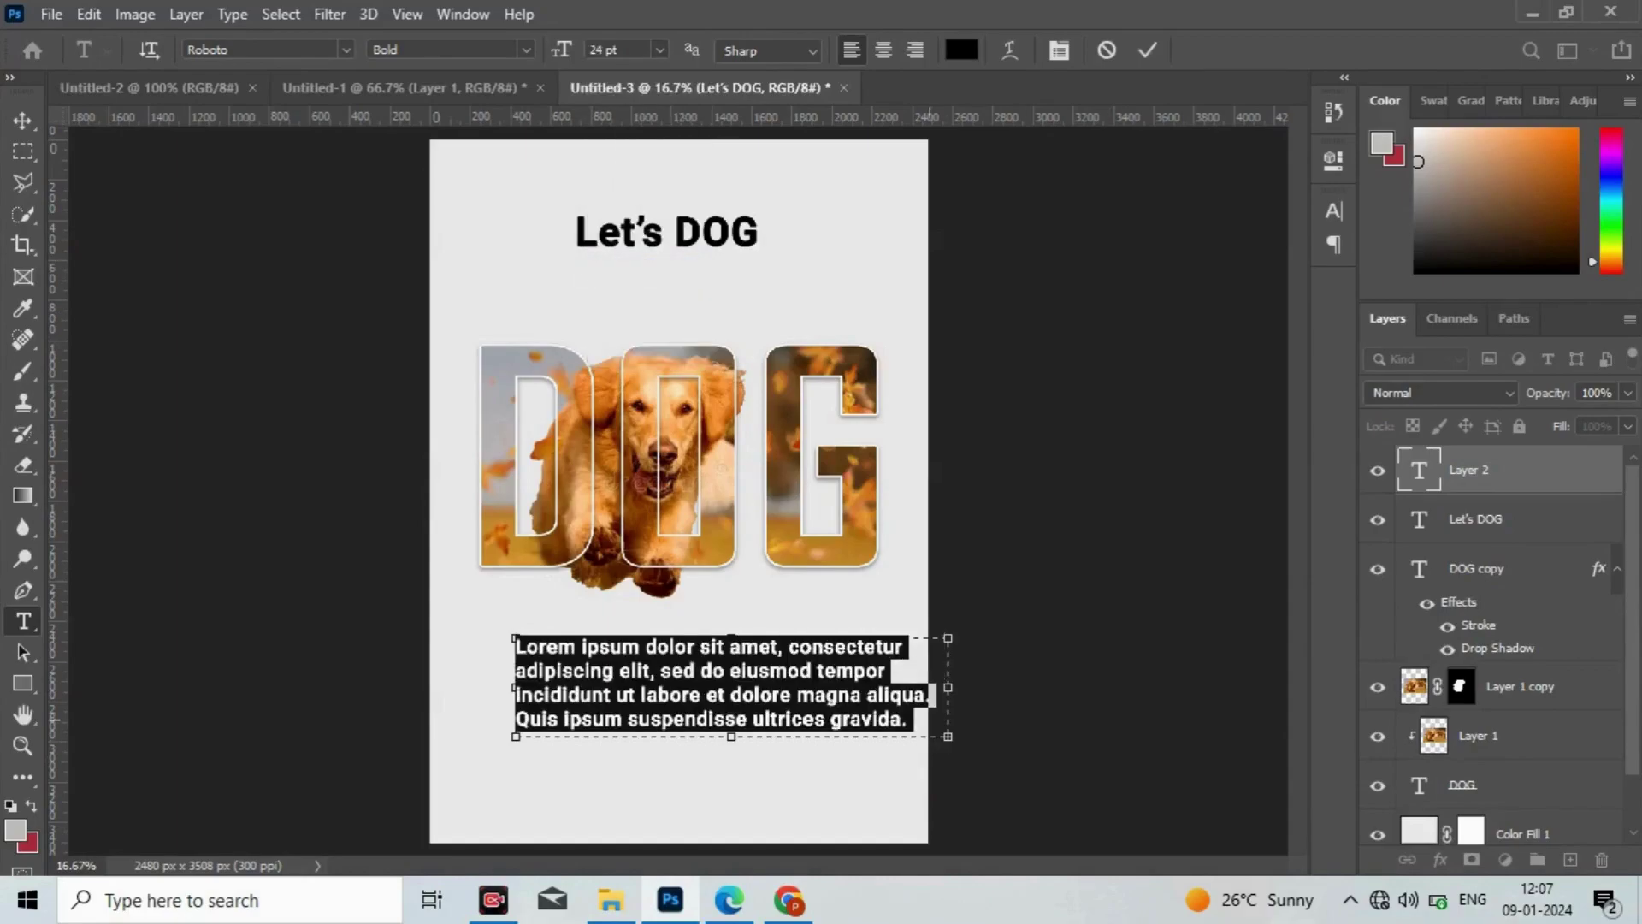